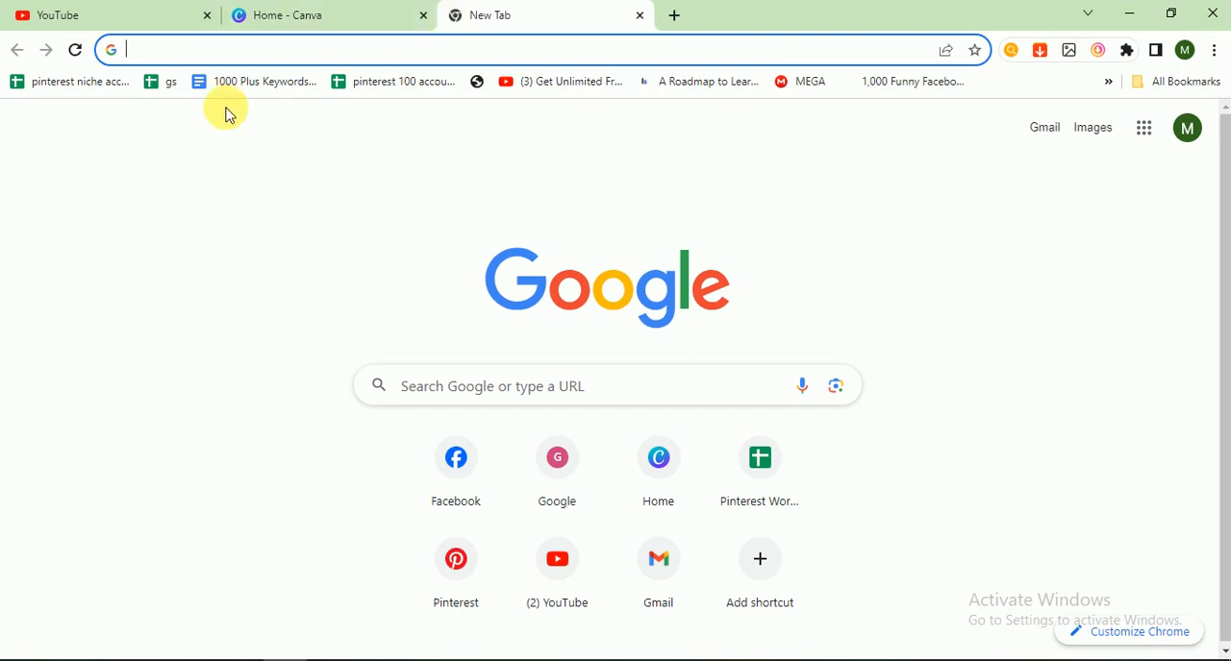
- Close the empty browser tab and create a new Instagram Post (Portrait) design at 1080 × 1350 px
{"action": "left_click", "coordinate": [643, 16]}
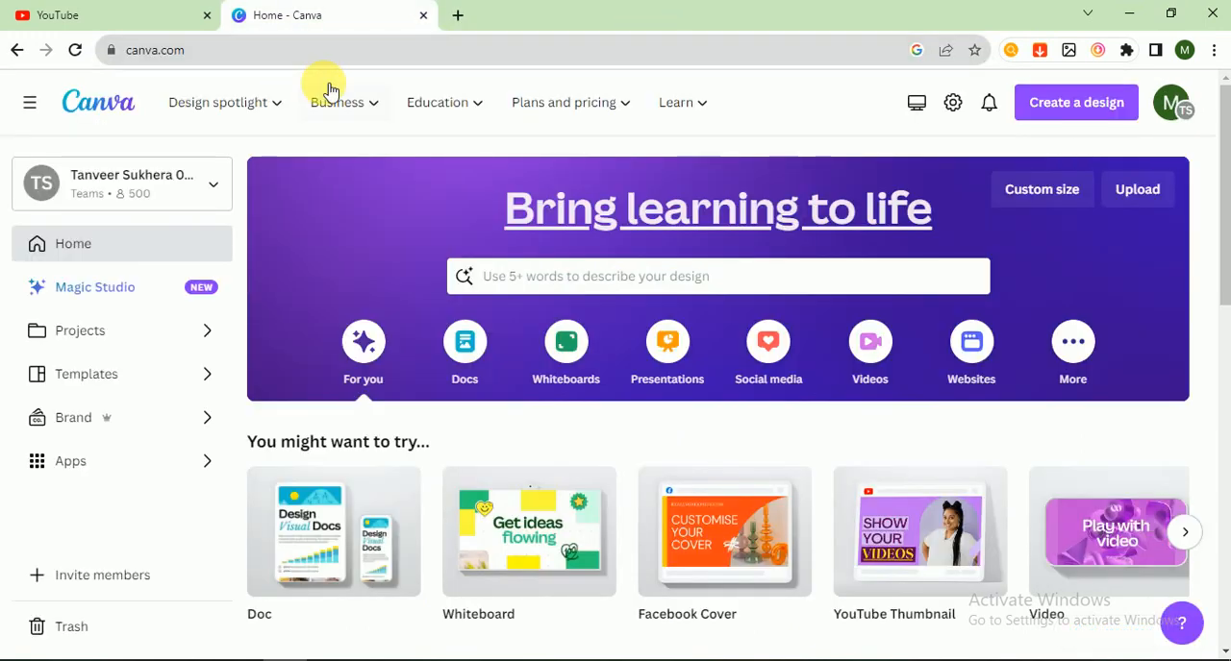
{"action": "mouse_move", "coordinate": [176, 107]}
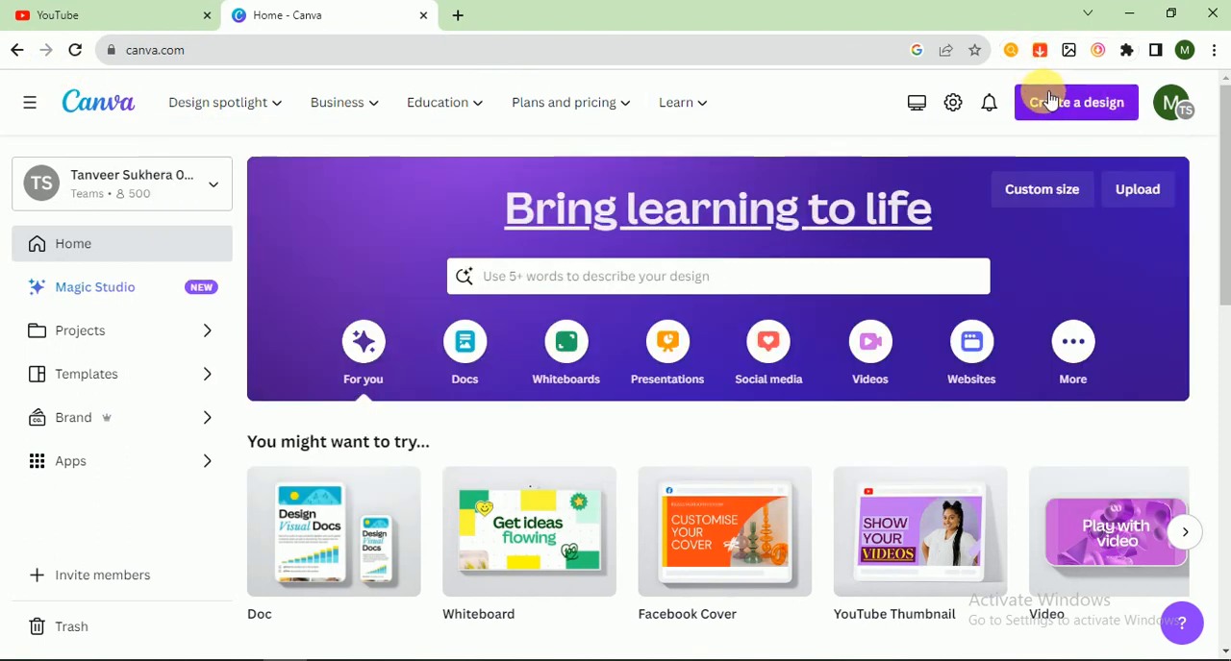
{"action": "left_click", "coordinate": [1051, 100]}
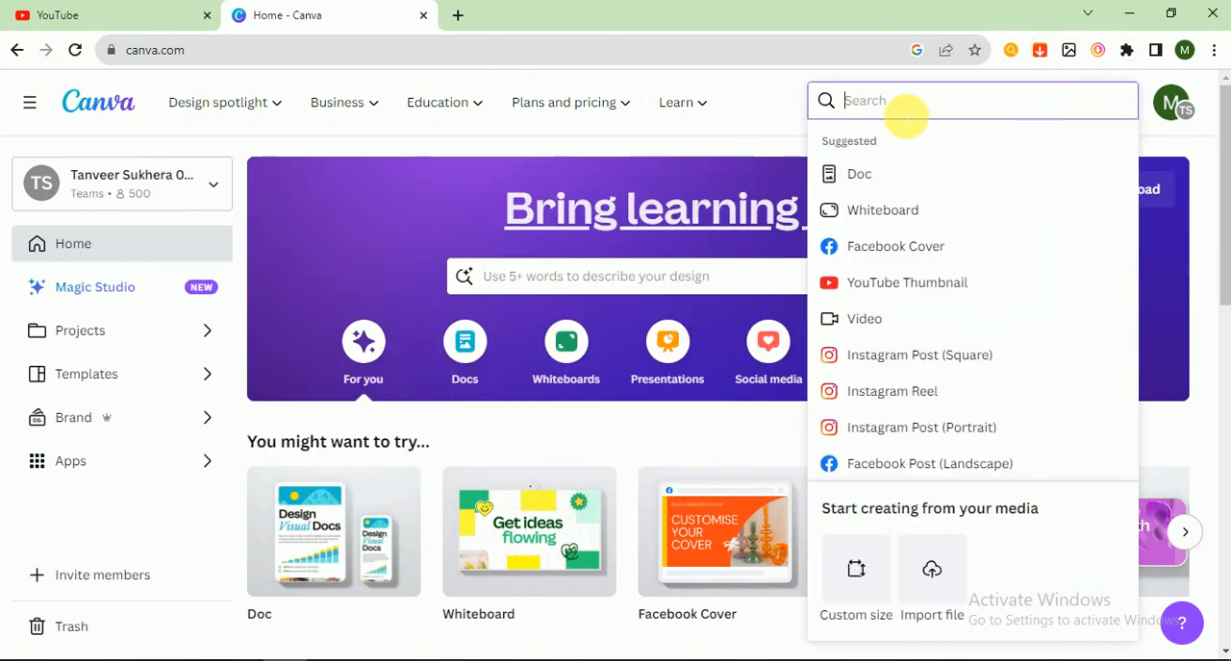
{"action": "type", "text": "insta"}
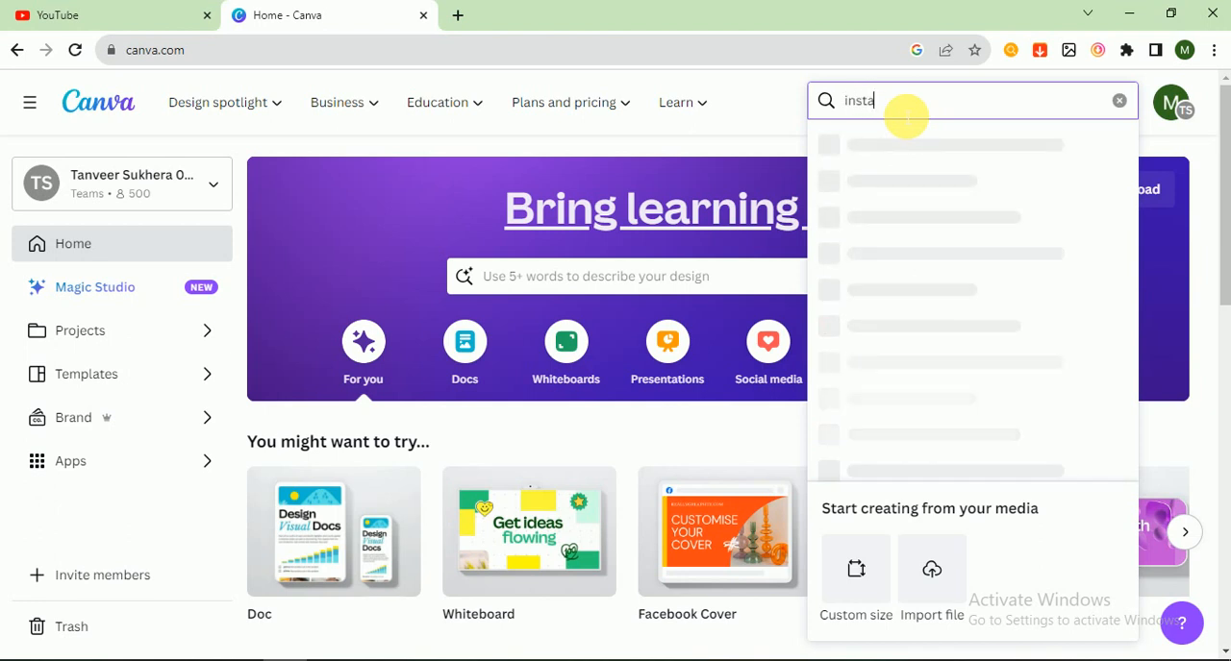
{"action": "type", "text": "gram"}
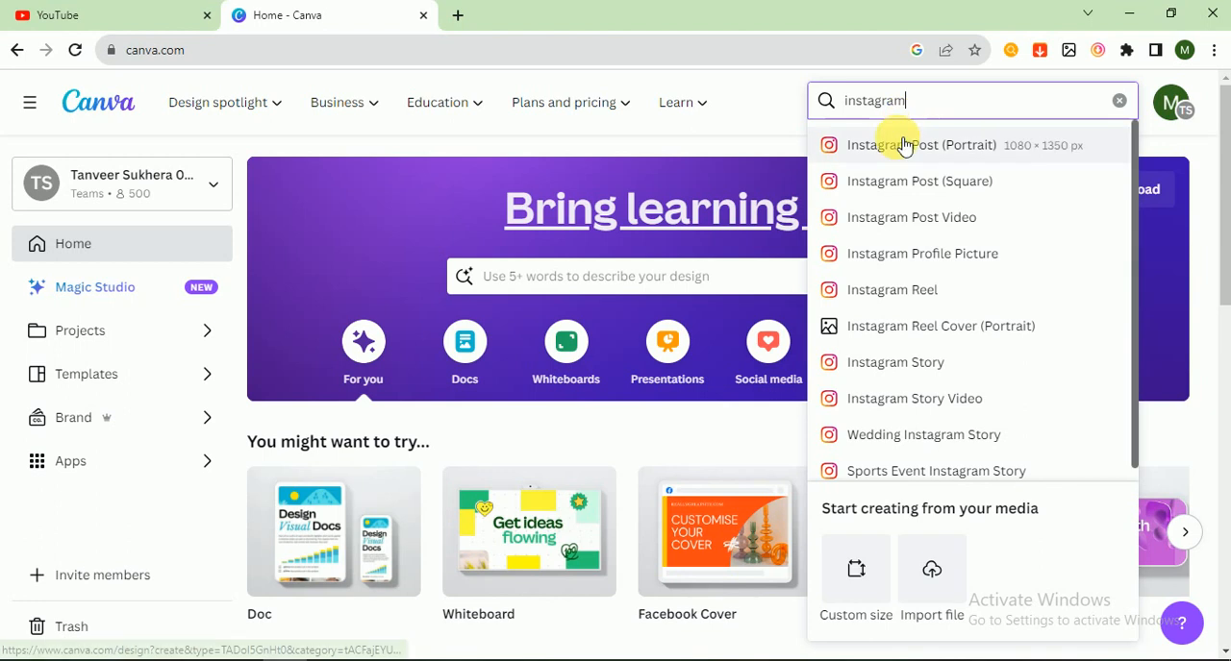
{"action": "left_click", "coordinate": [896, 146]}
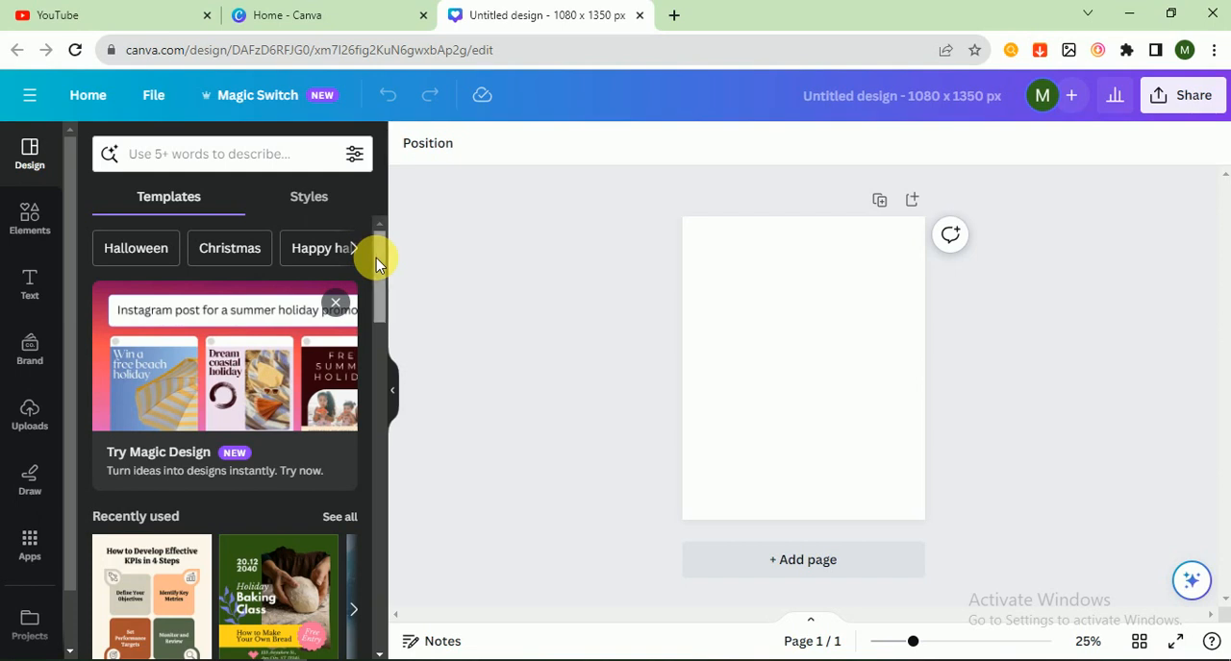
- Search the templates for "parenting" and apply the "Caring for Newborns Baby in 5 Tips" template to the page
{"action": "left_click", "coordinate": [278, 162]}
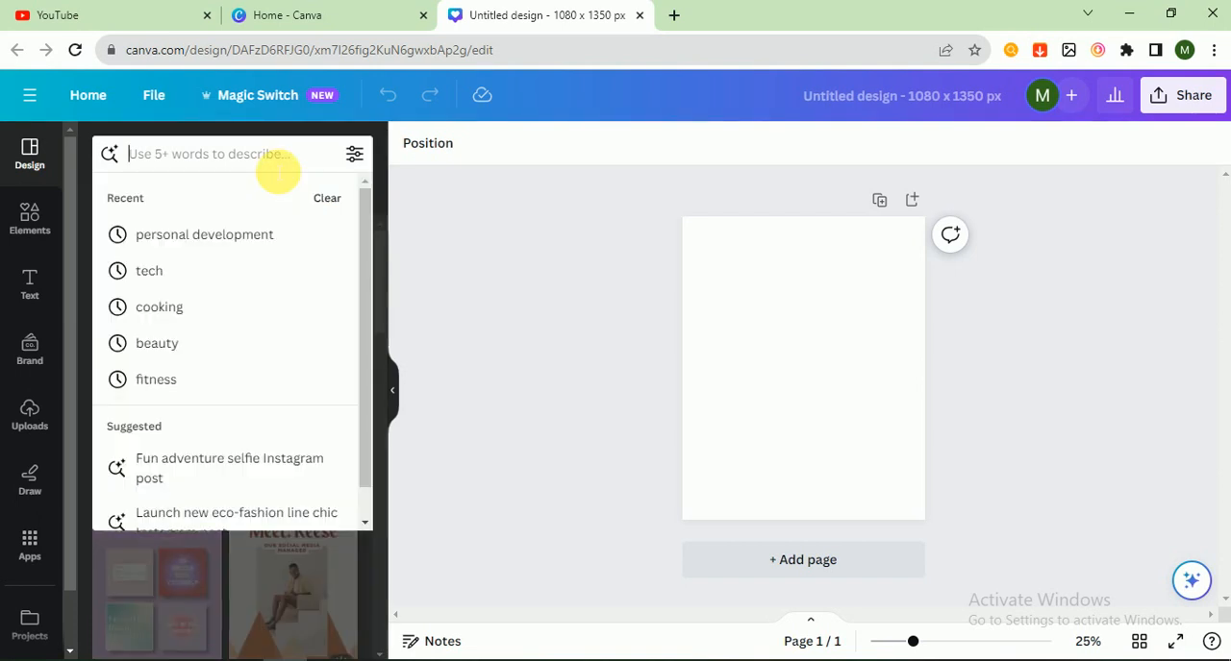
{"action": "type", "text": "pare"}
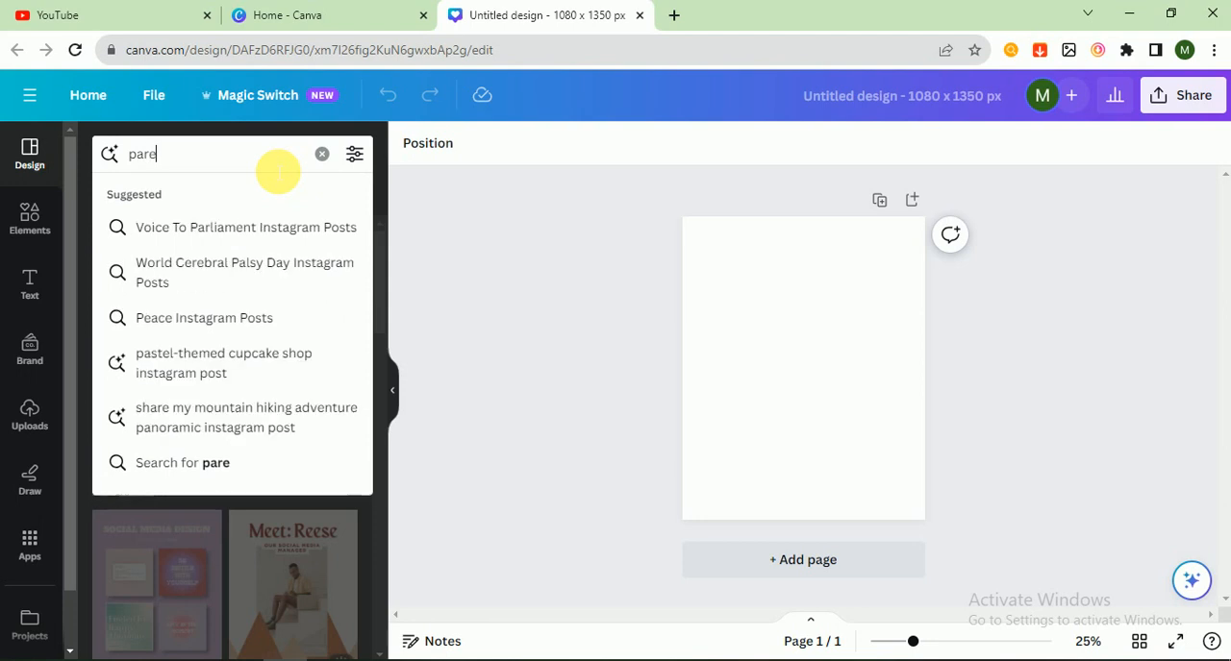
{"action": "type", "text": "nting"}
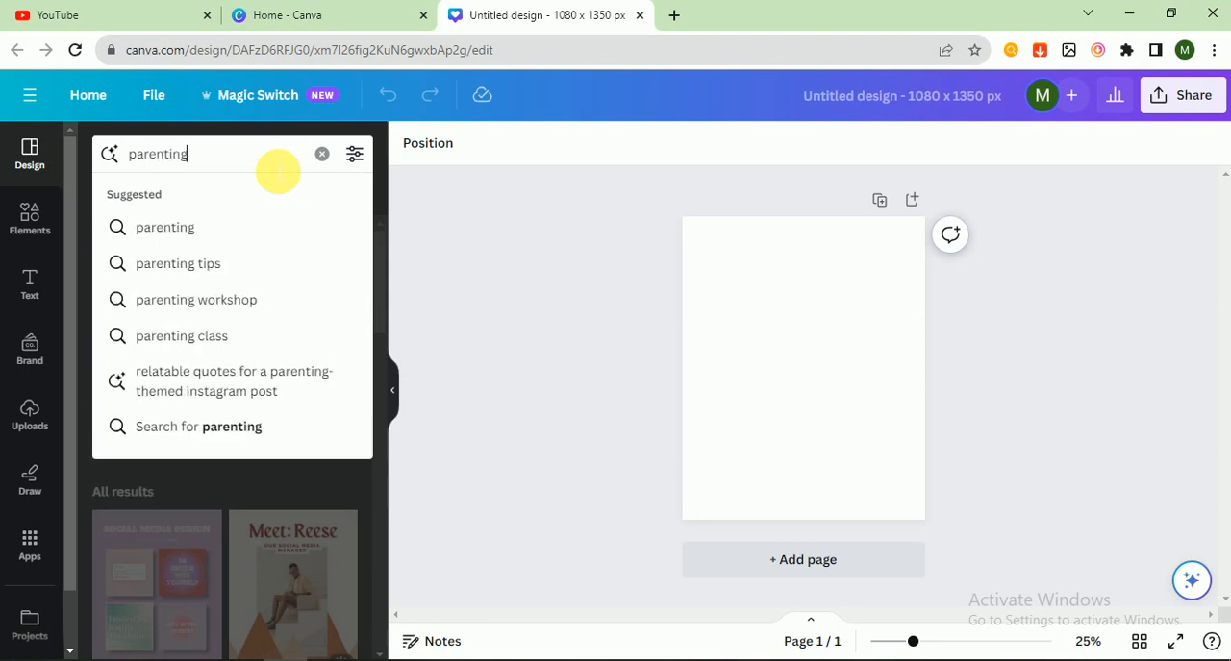
{"action": "key", "text": "Return"}
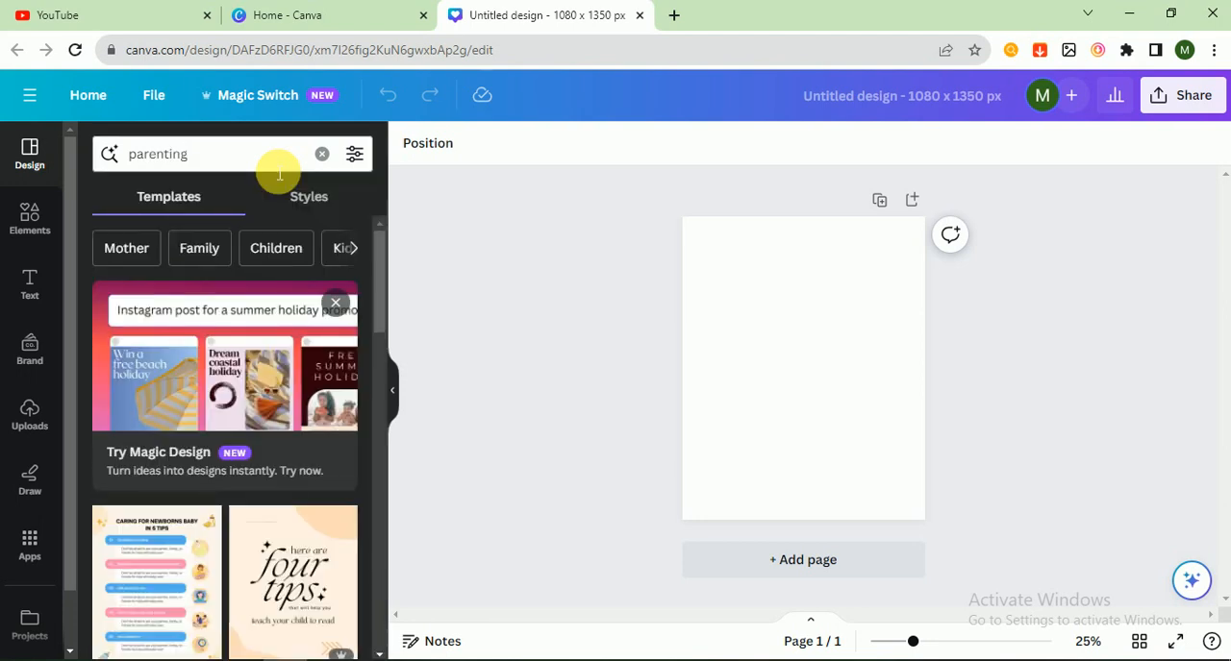
{"action": "left_click_drag", "start_coordinate": [384, 253], "coordinate": [392, 311]}
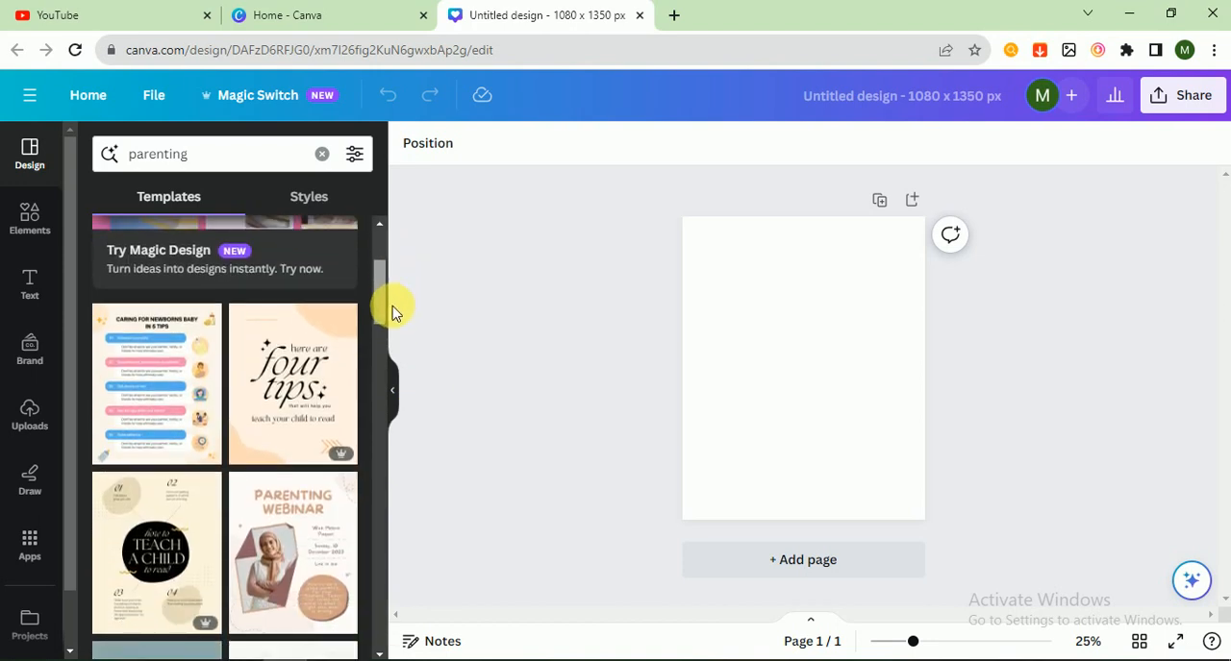
{"action": "left_click", "coordinate": [134, 394]}
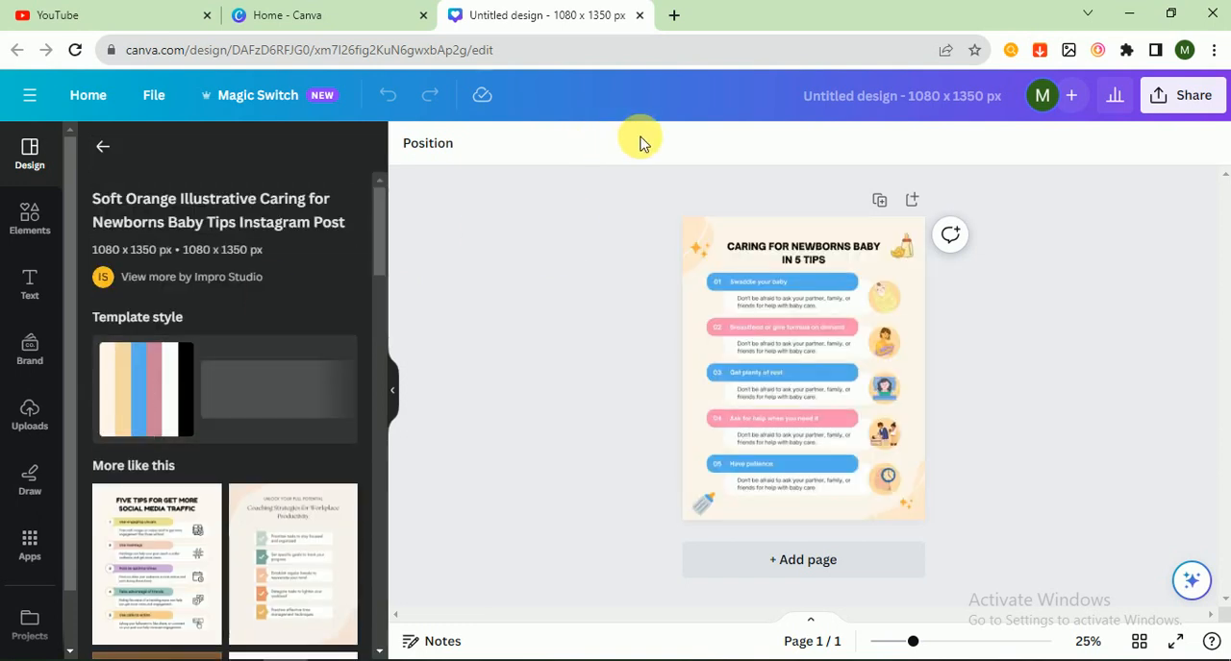
{"action": "left_click_drag", "start_coordinate": [652, 202], "coordinate": [631, 302]}
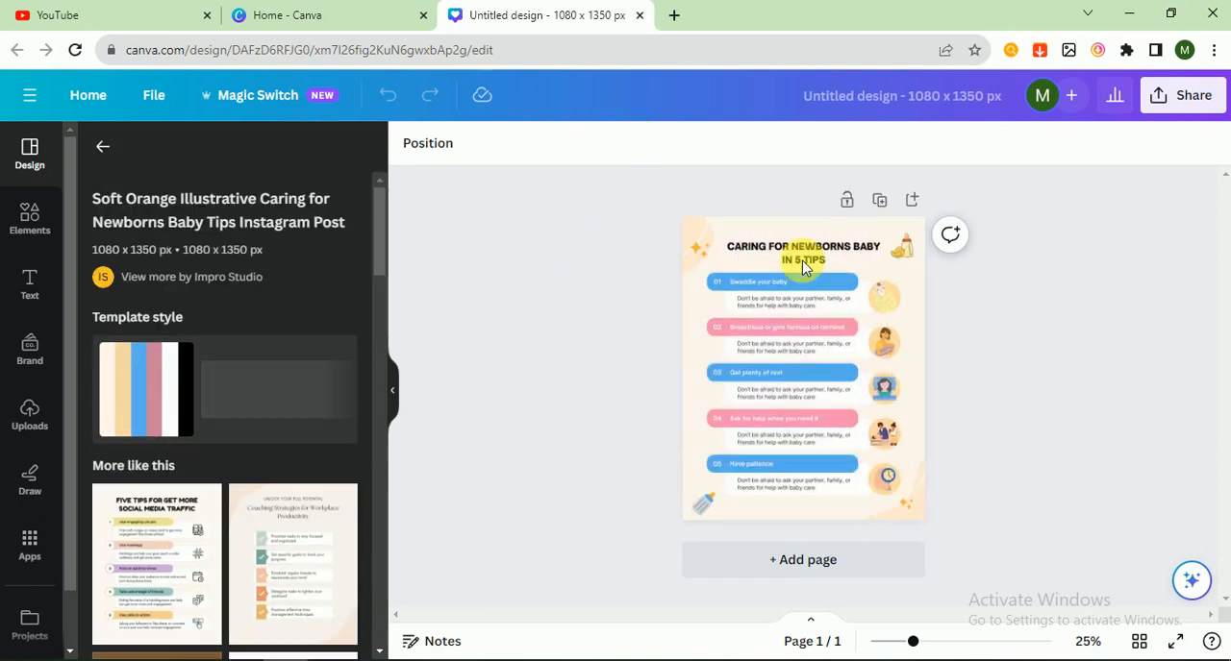
- Change the heading text to "CARING FOR KIDS IN 5 TIPS"
{"action": "left_click", "coordinate": [818, 253]}
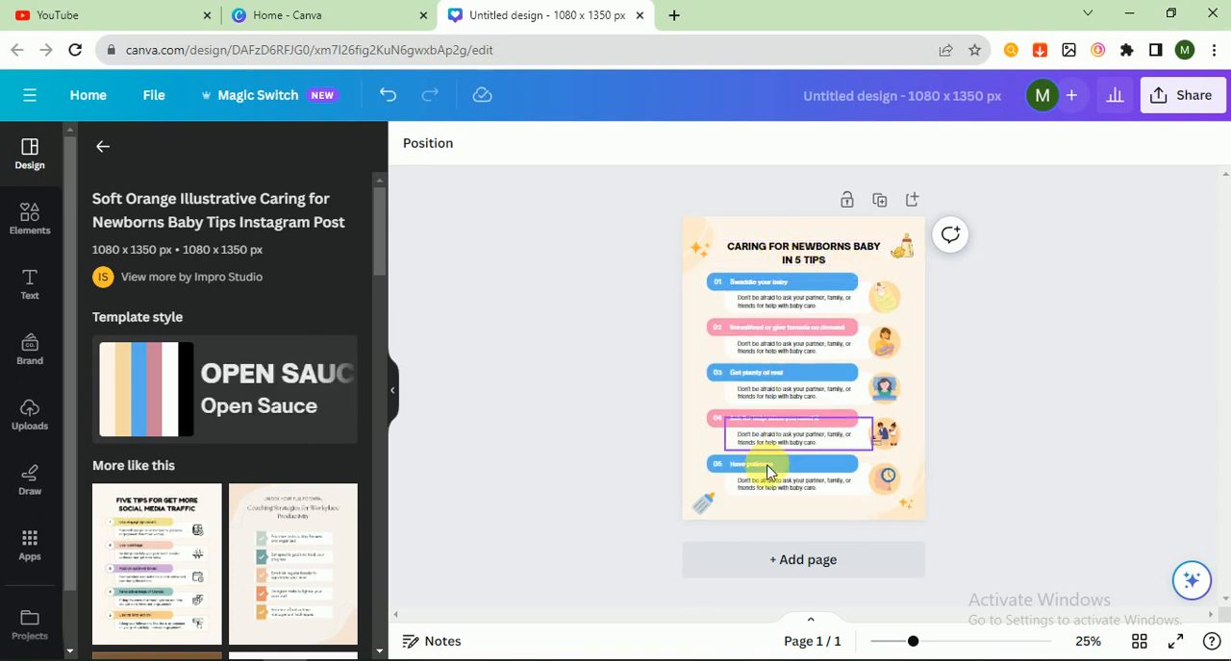
{"action": "left_click", "coordinate": [810, 236]}
{"action": "left_click", "coordinate": [810, 243]}
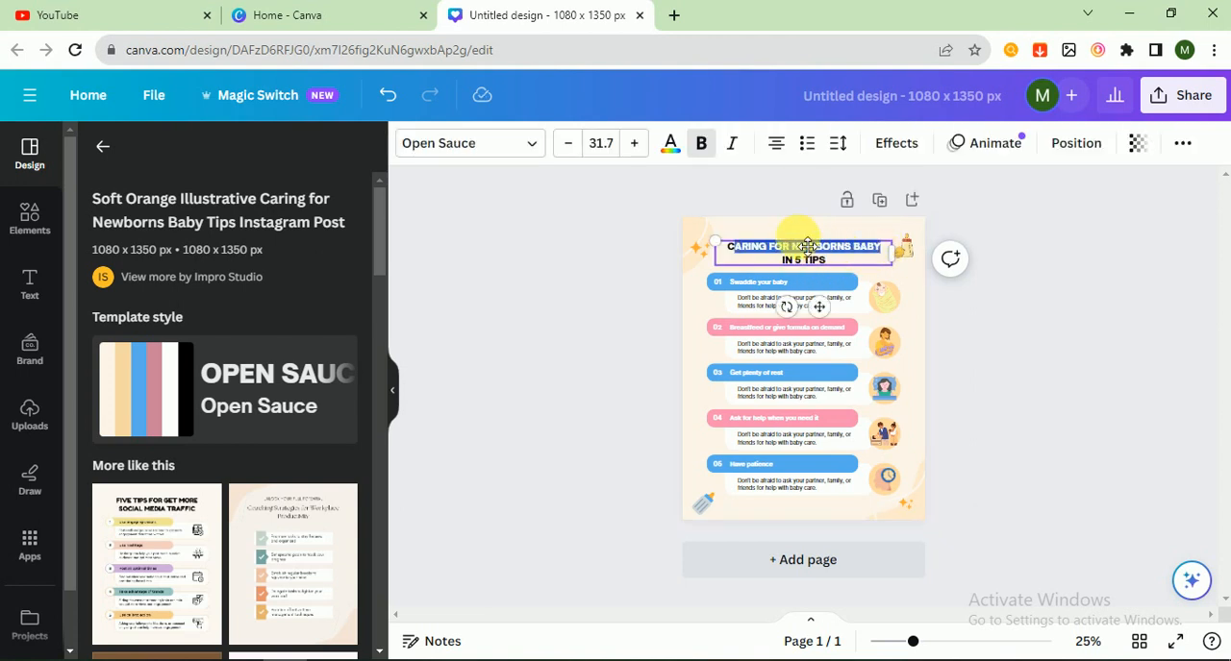
{"action": "left_click_drag", "start_coordinate": [792, 247], "coordinate": [888, 247]}
{"action": "type", "text": "KIDS"}
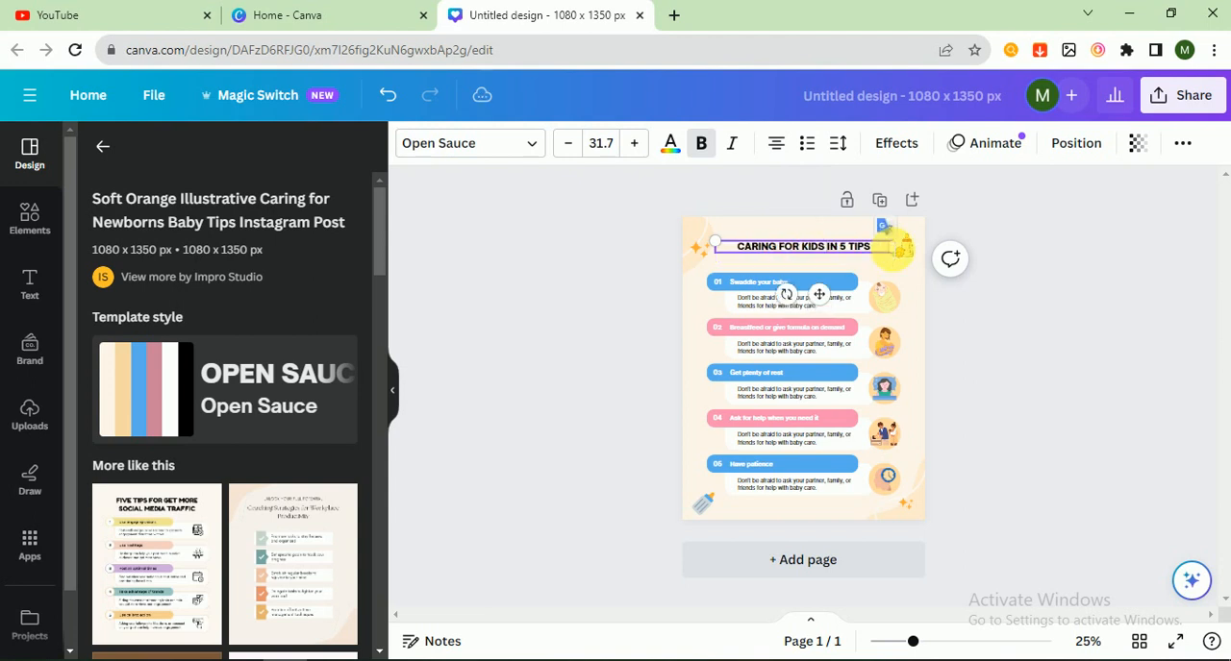
{"action": "left_click", "coordinate": [999, 293]}
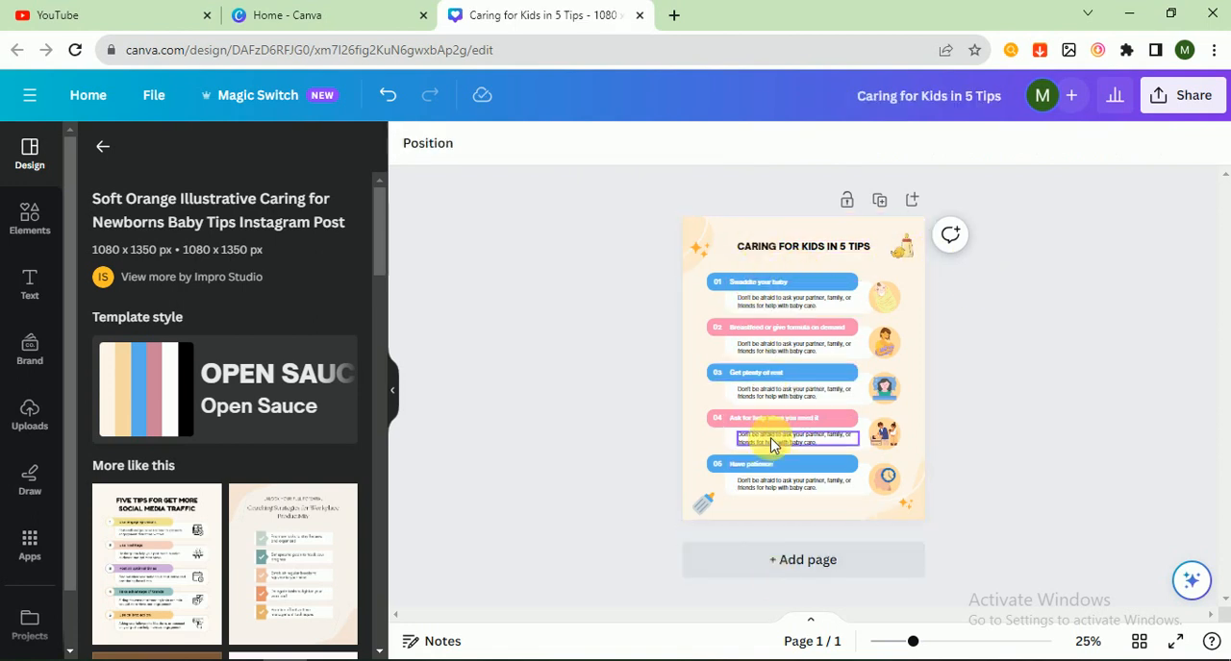
- Shuffle the template's colour palette across the page until the background is blue with pink text boxes
{"action": "left_click", "coordinate": [790, 510]}
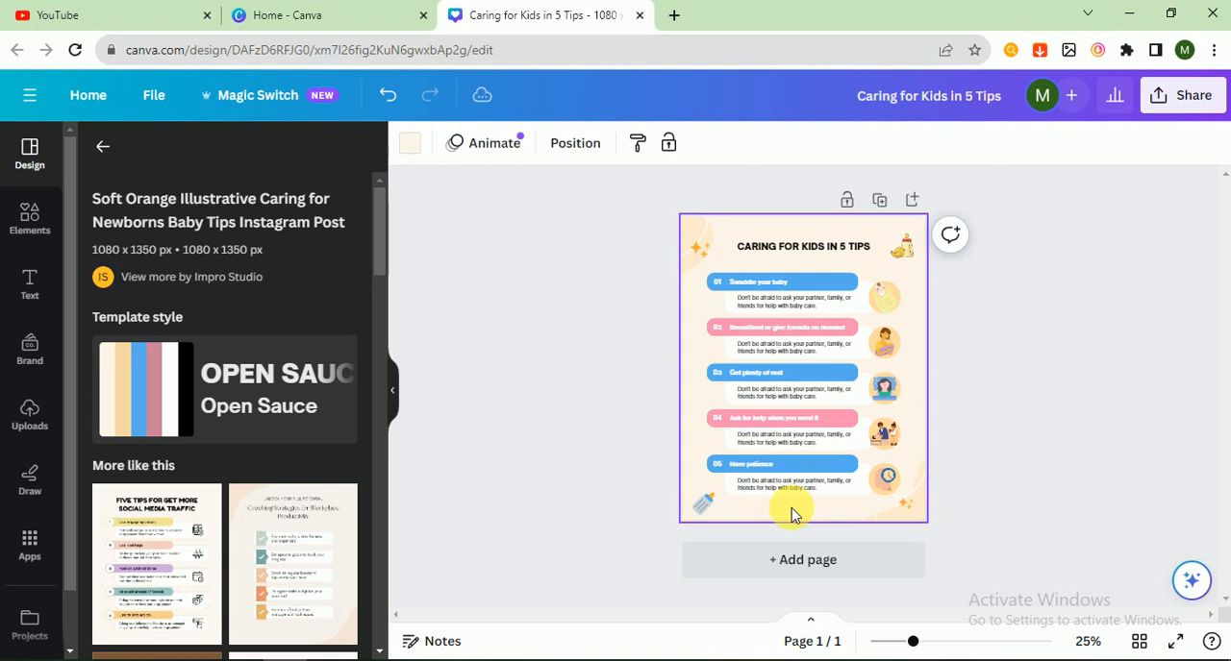
{"action": "left_click", "coordinate": [176, 387]}
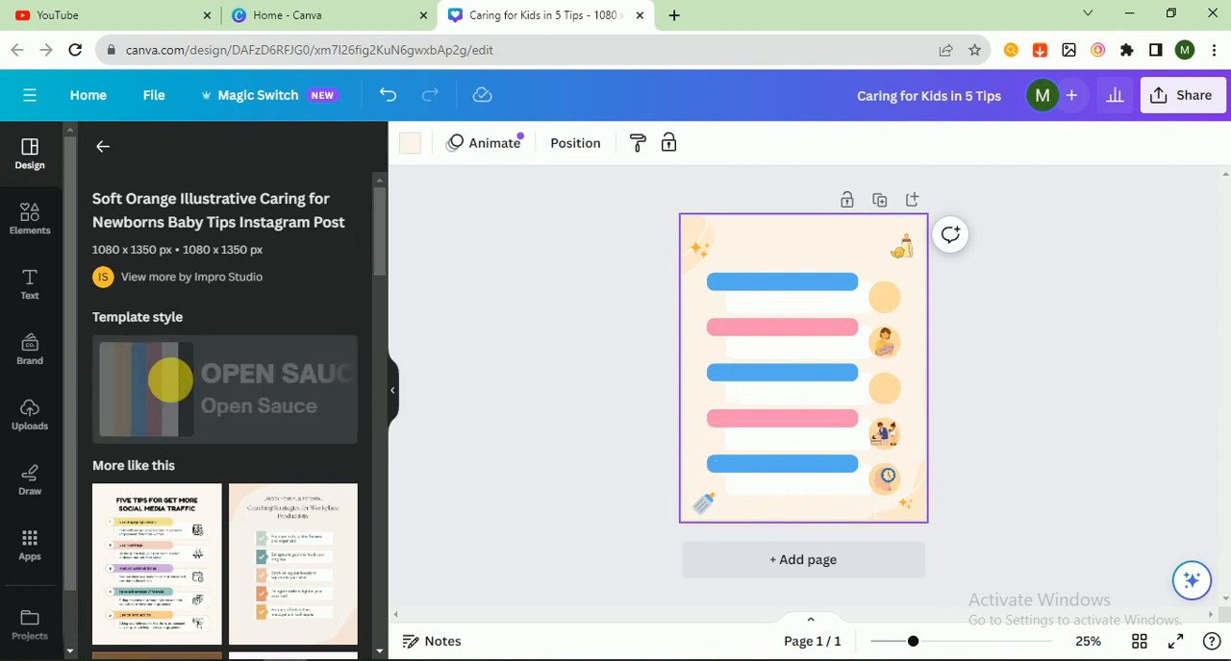
{"action": "left_click", "coordinate": [176, 387]}
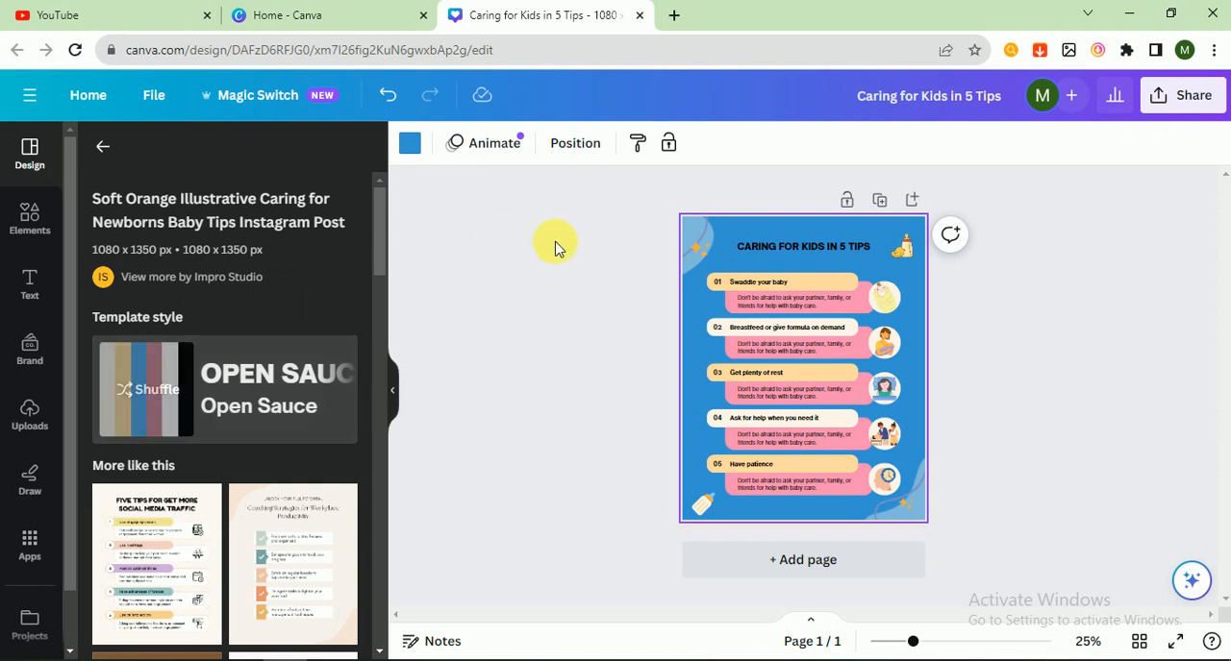
{"action": "left_click", "coordinate": [950, 285]}
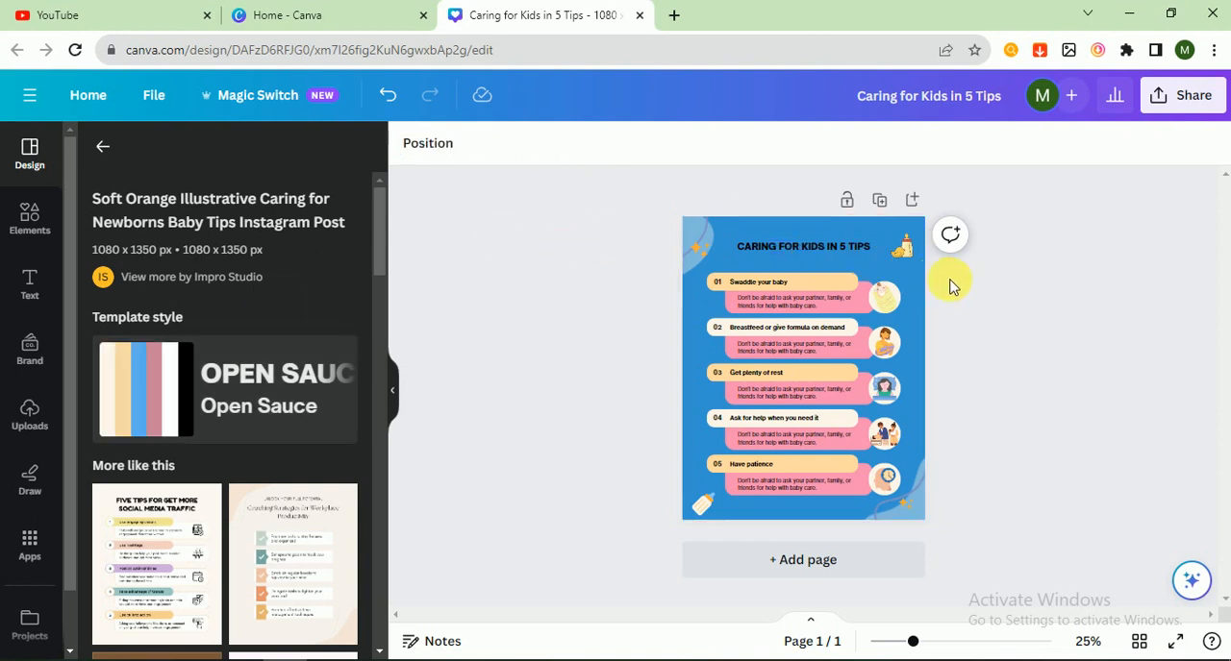
- Search the elements for "babby" and limit the results to graphics
{"action": "left_click", "coordinate": [29, 214]}
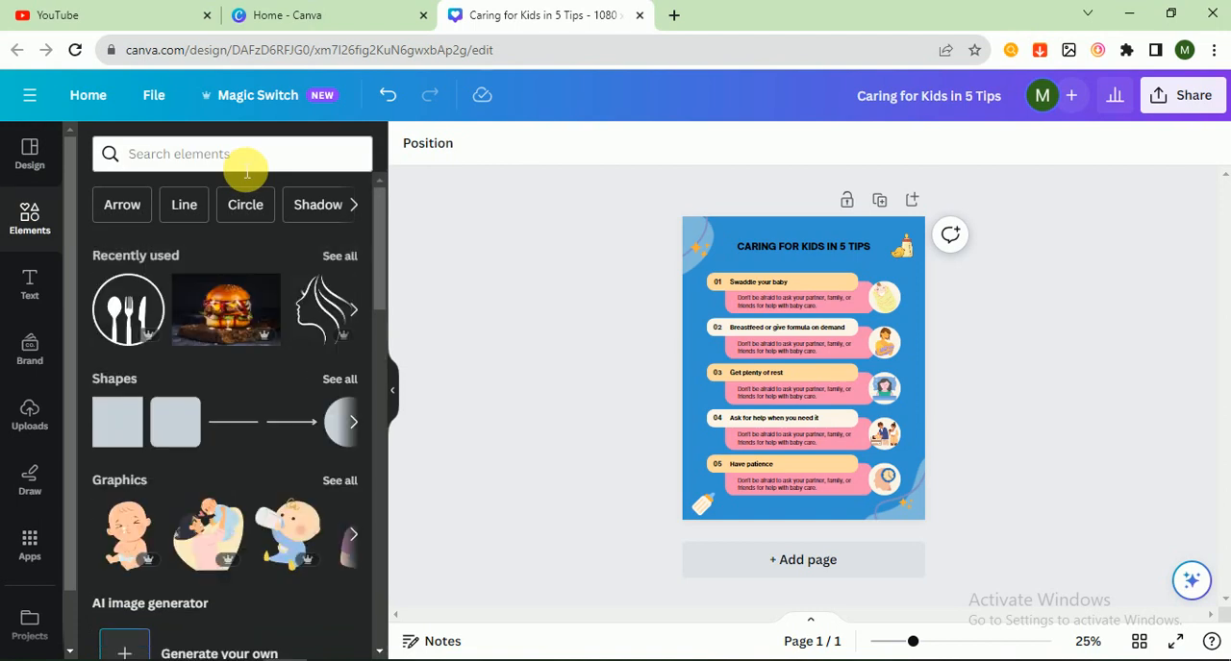
{"action": "left_click", "coordinate": [247, 170]}
{"action": "type", "text": "b"}
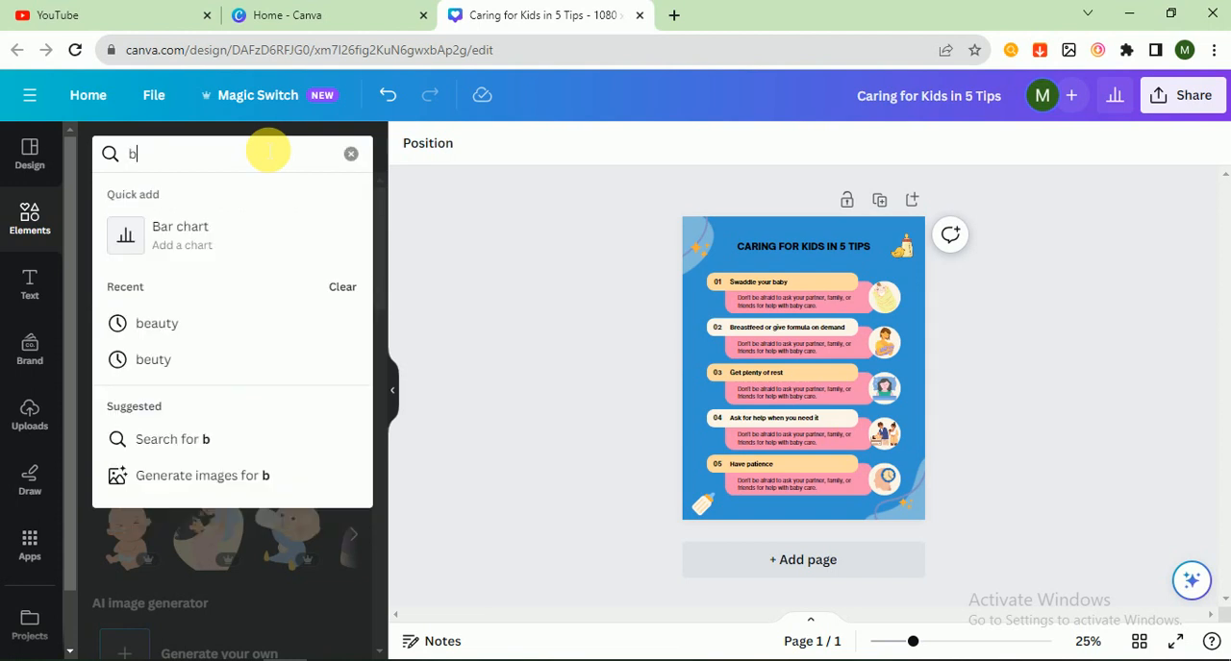
{"action": "type", "text": "abby"}
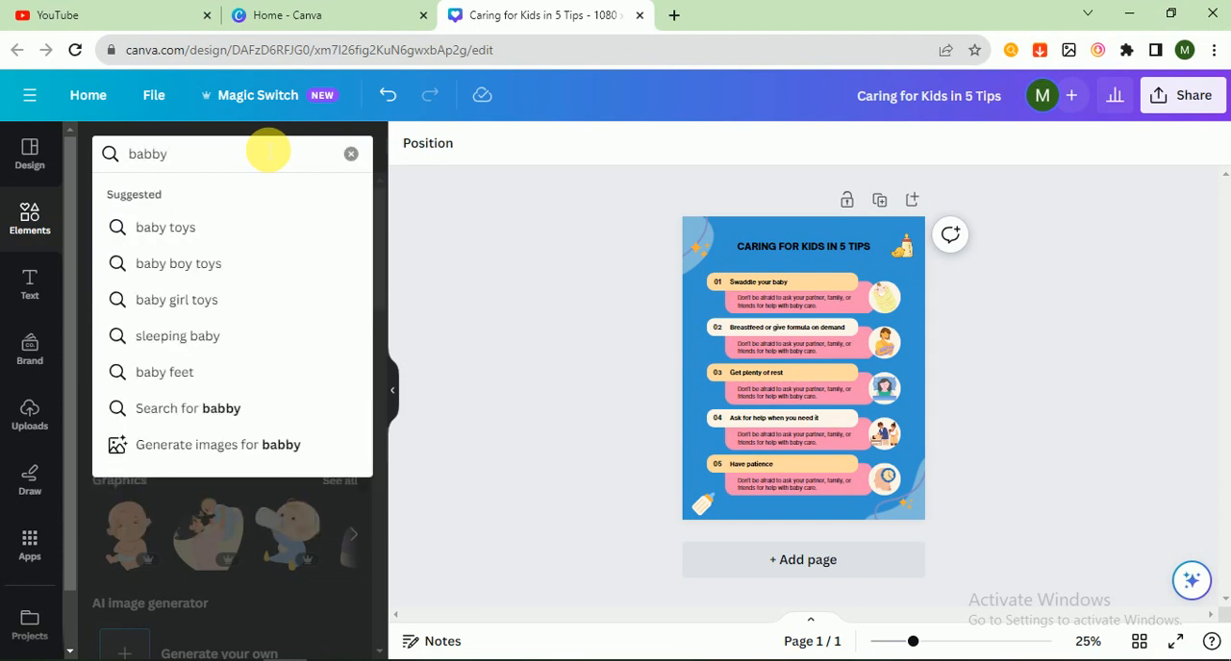
{"action": "key", "text": "Return"}
{"action": "left_click", "coordinate": [164, 206]}
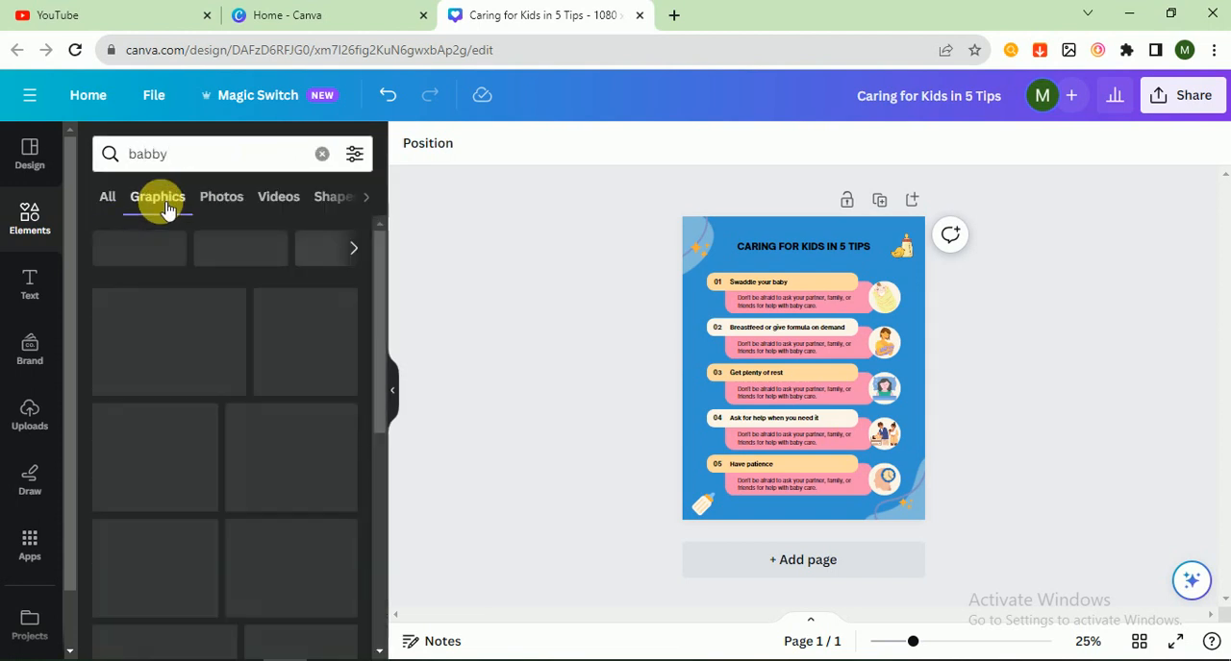
- Try the tilted teal baby bottle graphic on the page, and delete it
{"action": "left_click", "coordinate": [303, 337]}
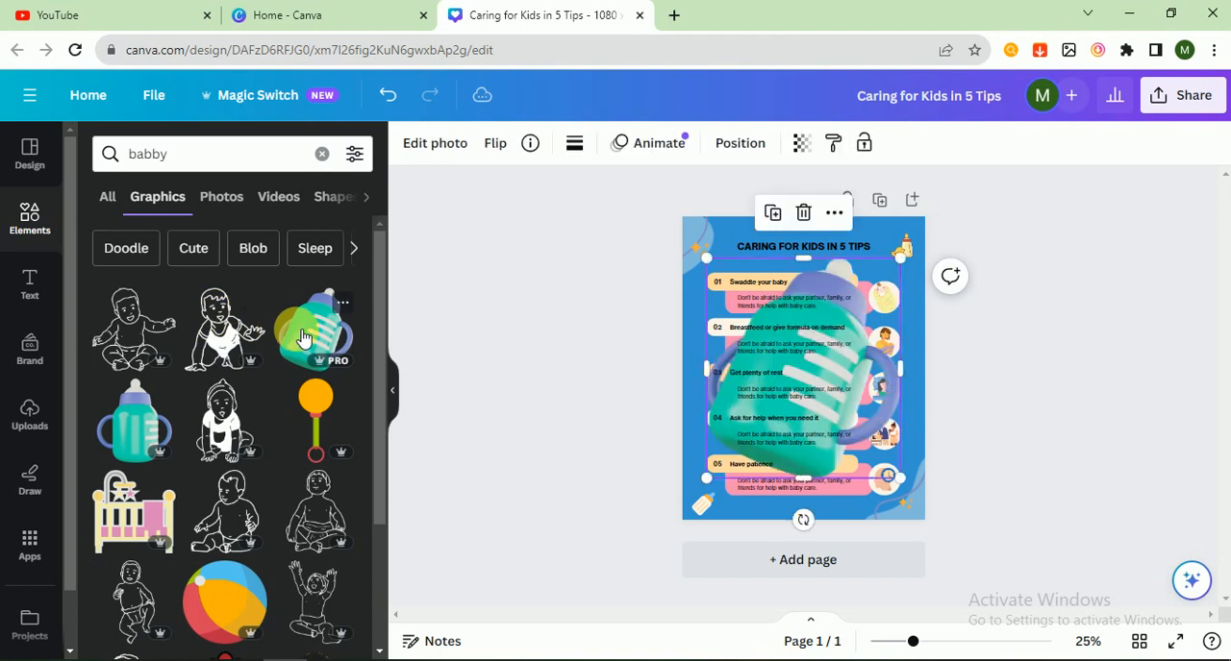
{"action": "mouse_move", "coordinate": [845, 293]}
{"action": "left_mouse_down"}
{"action": "mouse_move", "coordinate": [869, 288]}
{"action": "mouse_move", "coordinate": [841, 297]}
{"action": "left_mouse_up"}
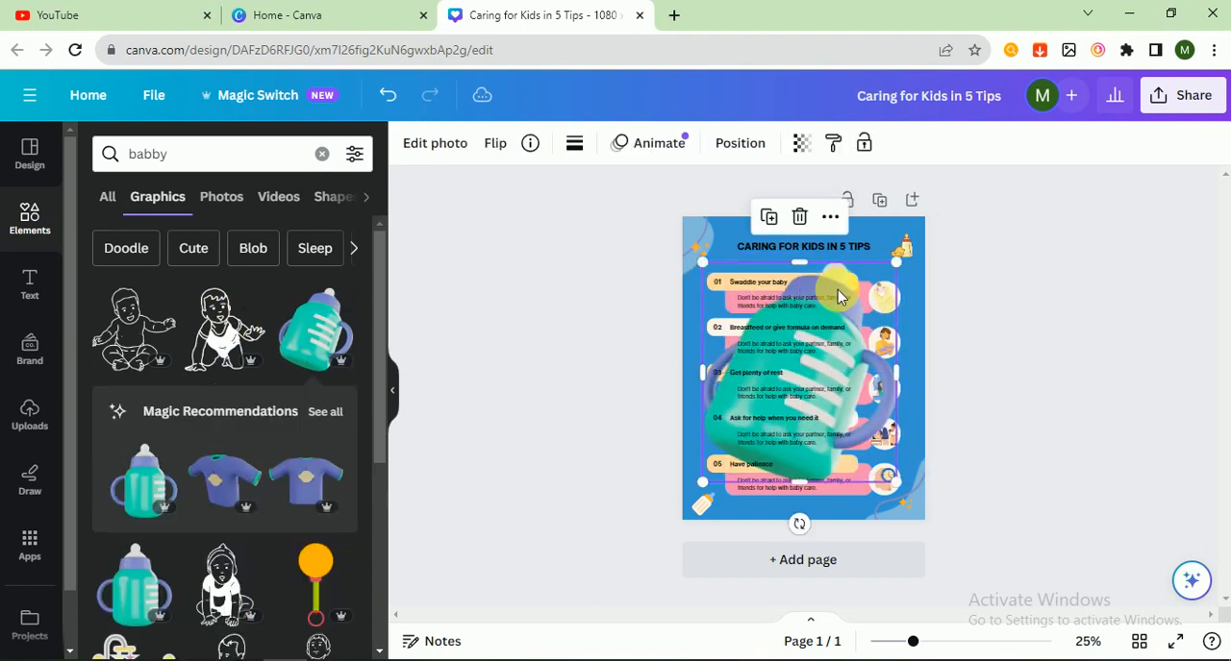
{"action": "key", "text": "Delete"}
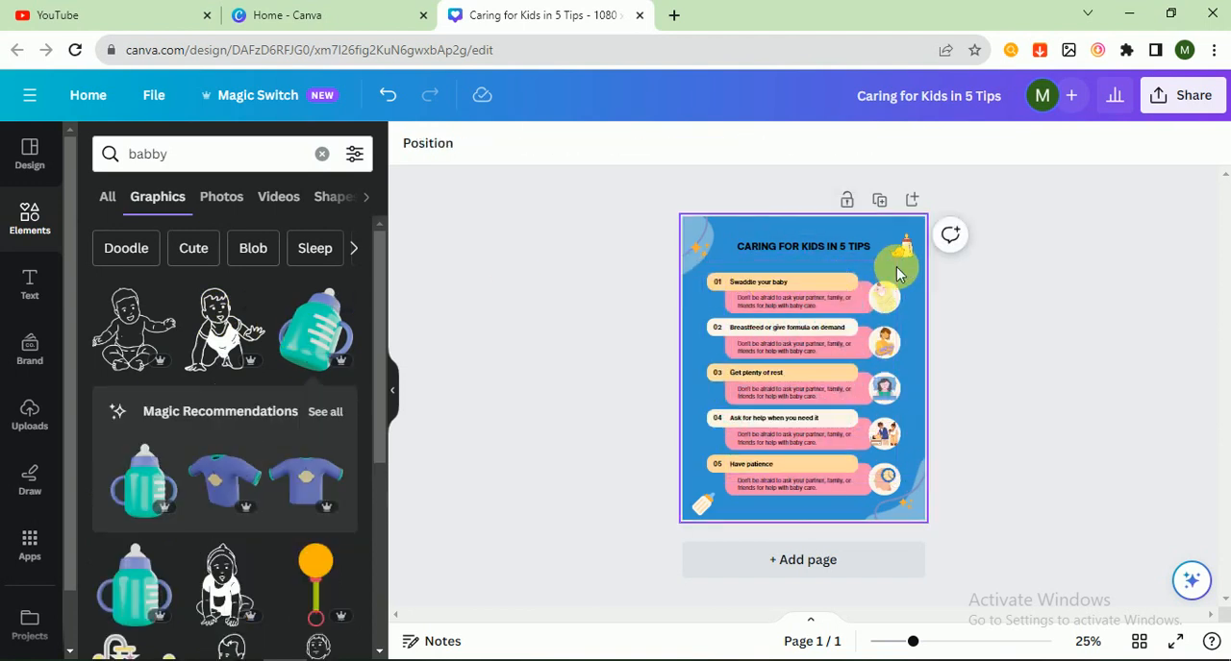
- Add the crawling baby line graphic, shrink it to about half size and place it in the page's upper-left corner
{"action": "left_click", "coordinate": [223, 356]}
{"action": "left_click", "coordinate": [754, 317]}
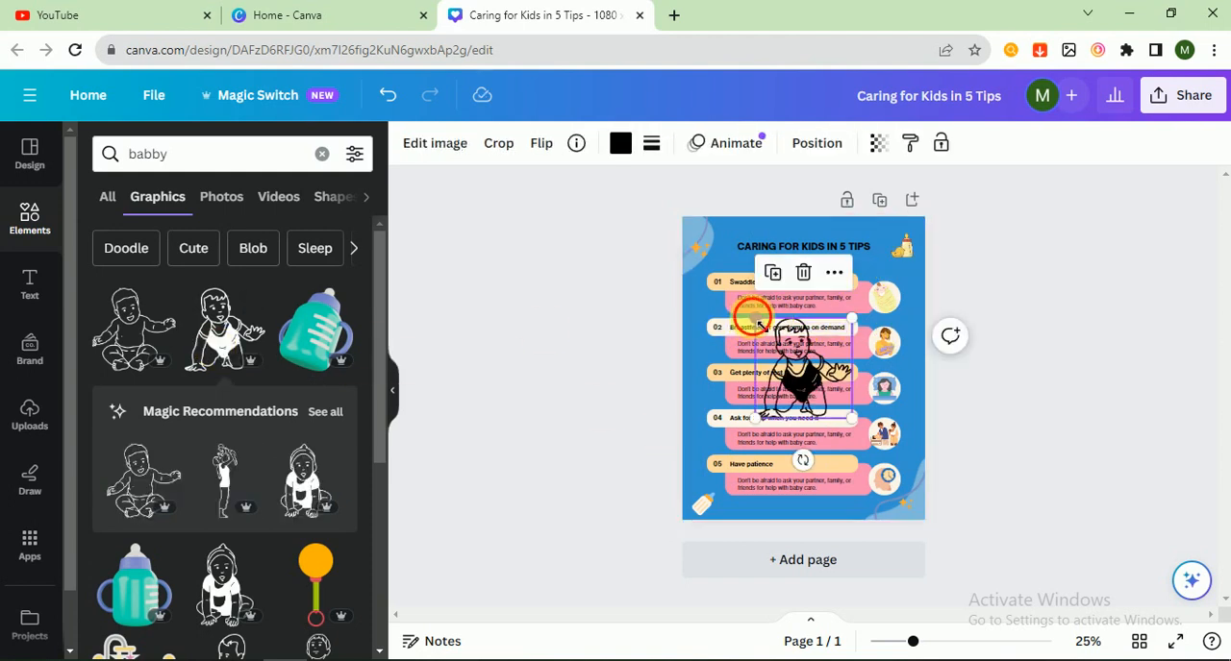
{"action": "left_click_drag", "start_coordinate": [755, 319], "coordinate": [804, 369]}
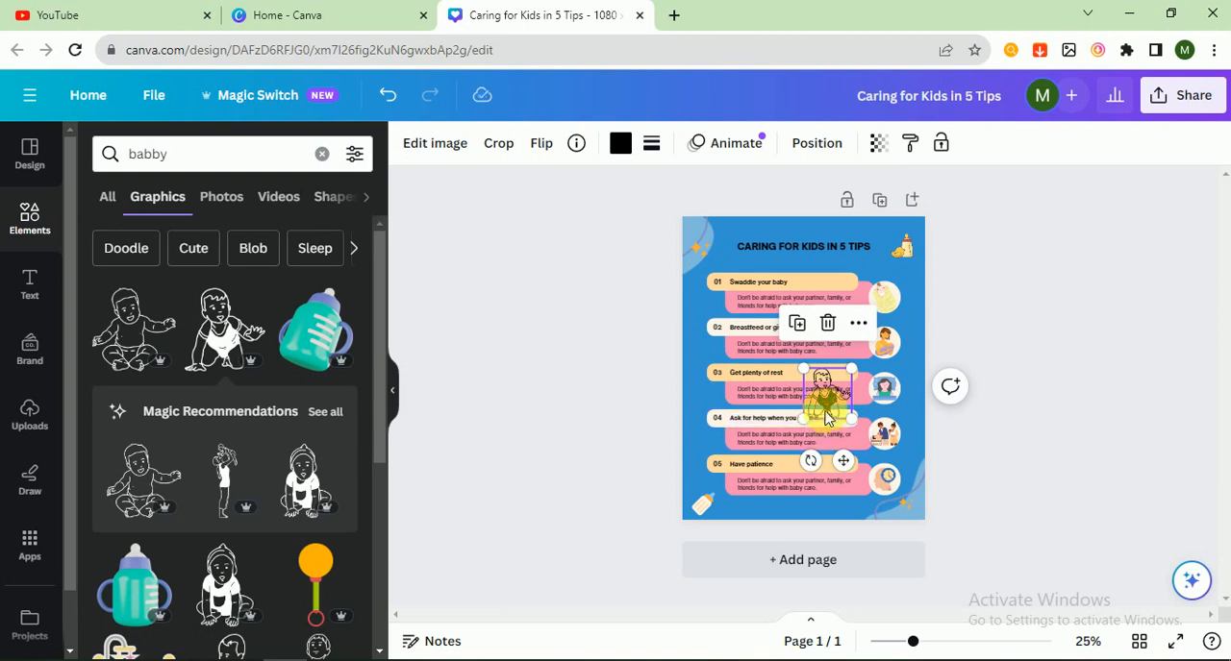
{"action": "left_click_drag", "start_coordinate": [825, 416], "coordinate": [704, 217]}
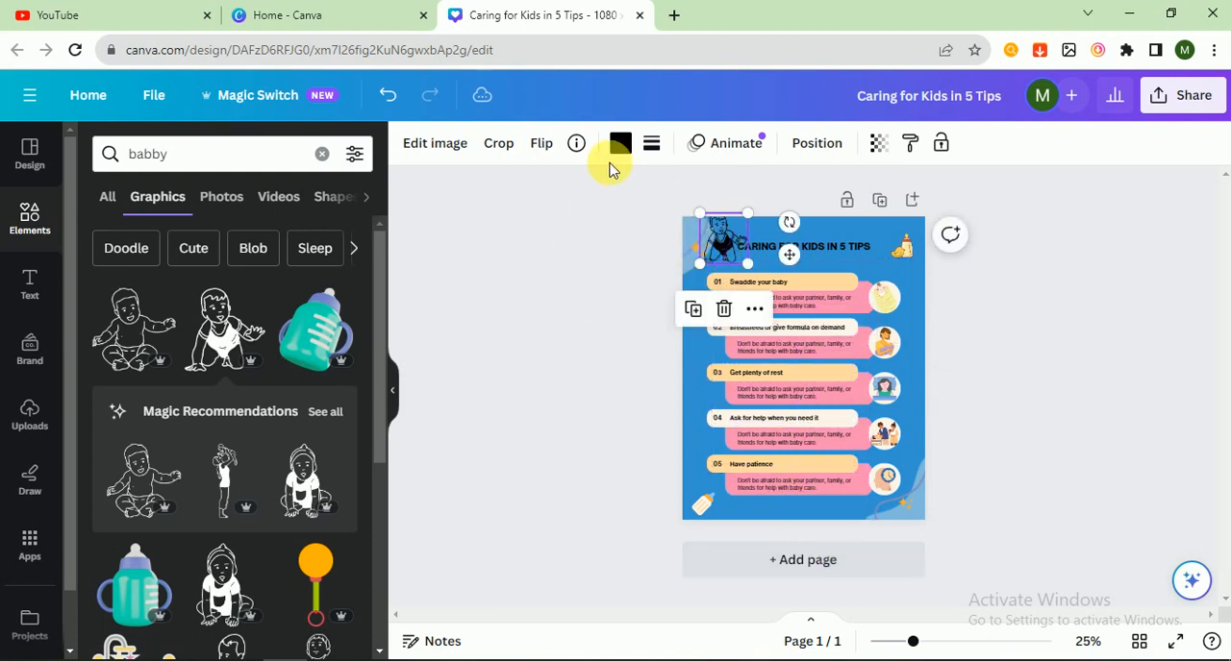
- Try the document colours cream, orange and black on the baby graphic, and delete the graphic from the page
{"action": "left_click", "coordinate": [620, 145]}
{"action": "left_click", "coordinate": [338, 253]}
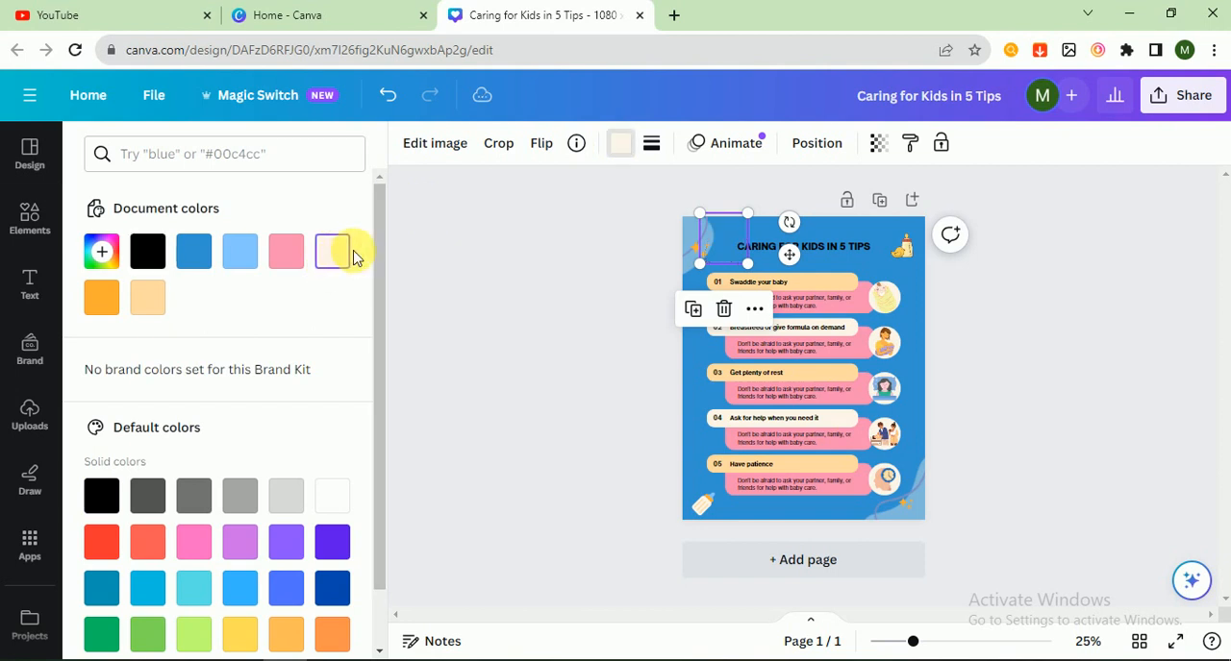
{"action": "left_click", "coordinate": [106, 294]}
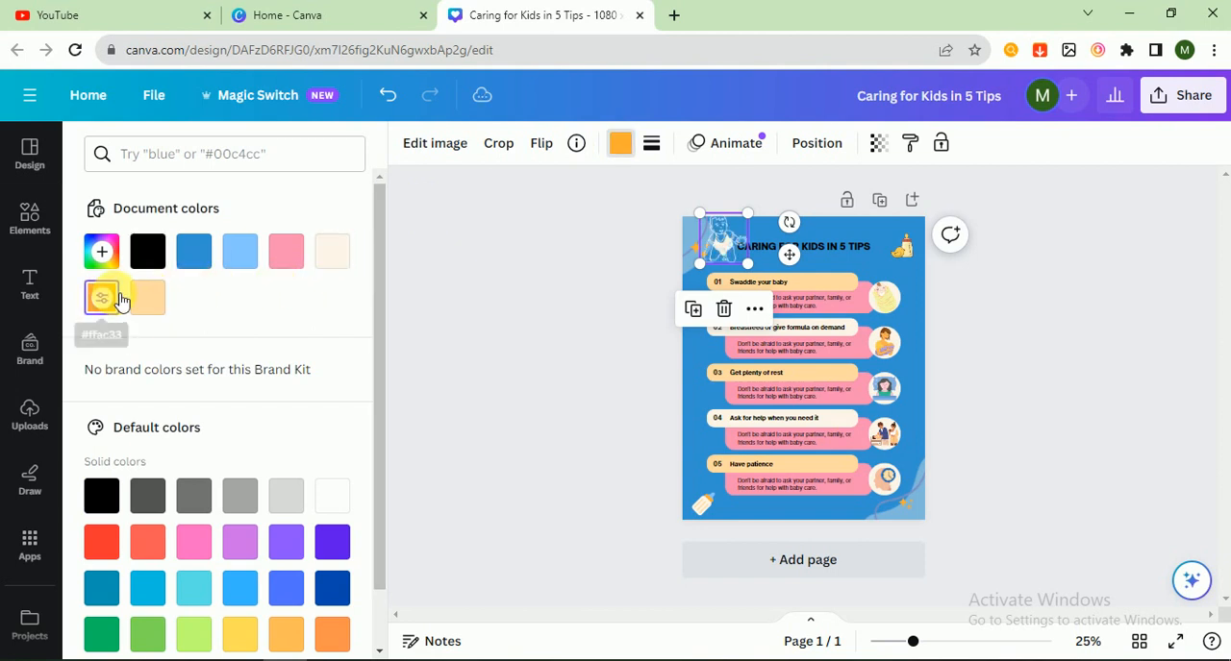
{"action": "left_click", "coordinate": [152, 256]}
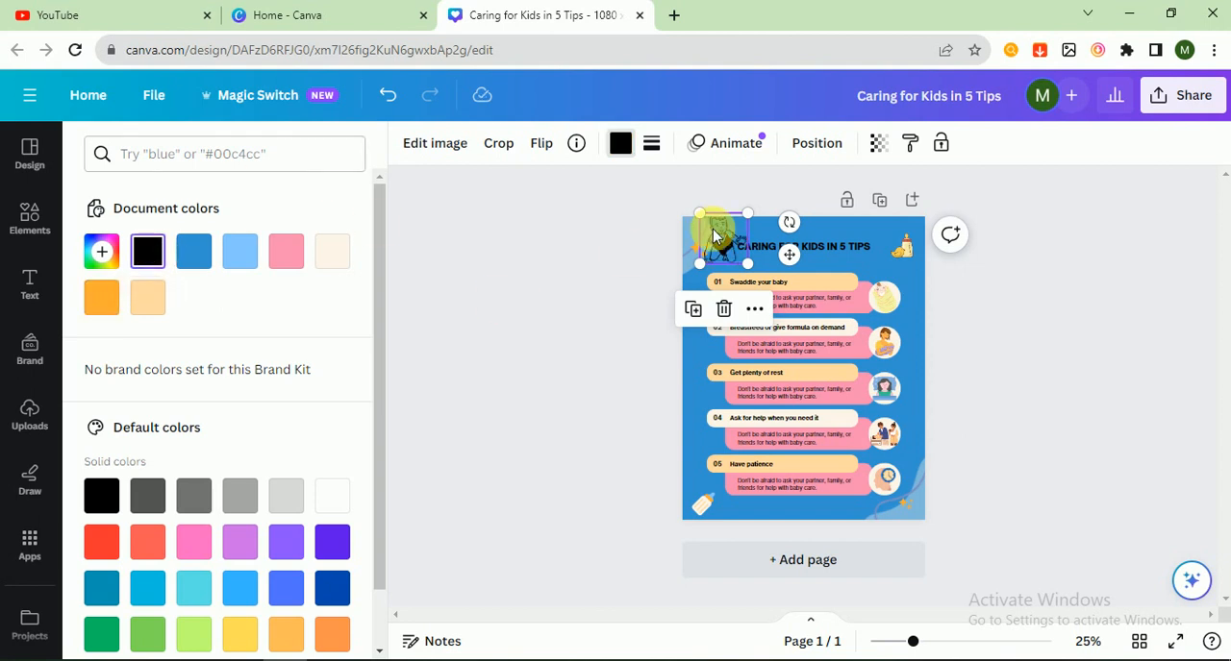
{"action": "key", "text": "Delete"}
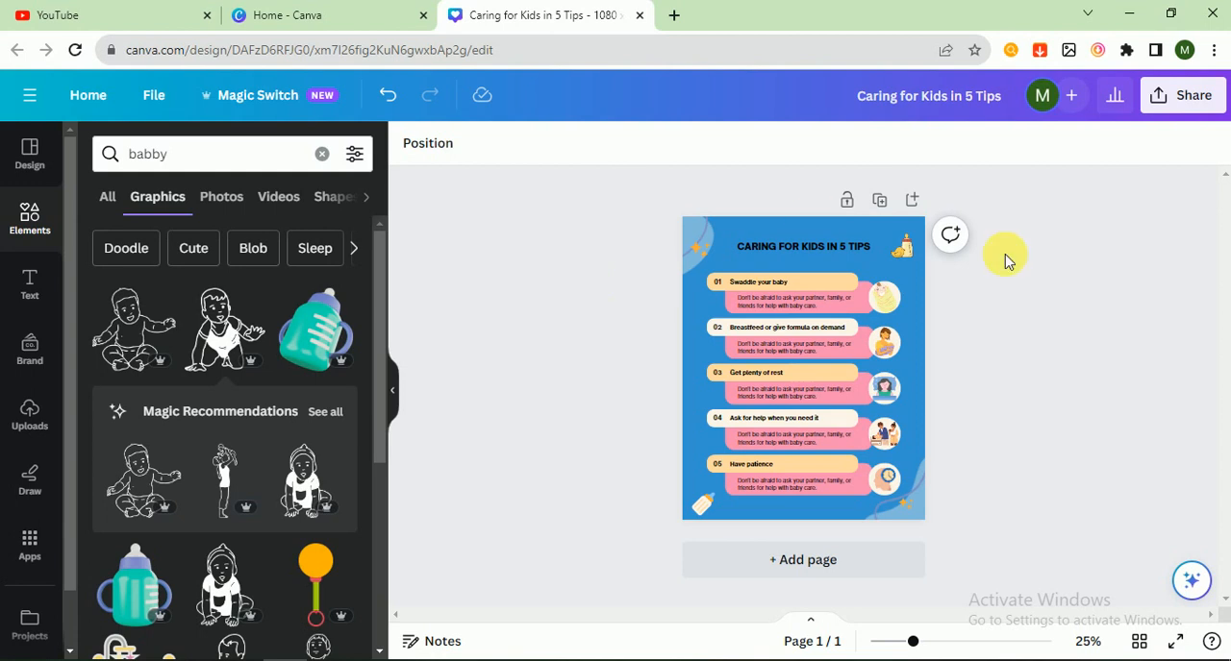
- Replace the heading text of tip 04 with "wait fir tips"
{"action": "left_click", "coordinate": [742, 428]}
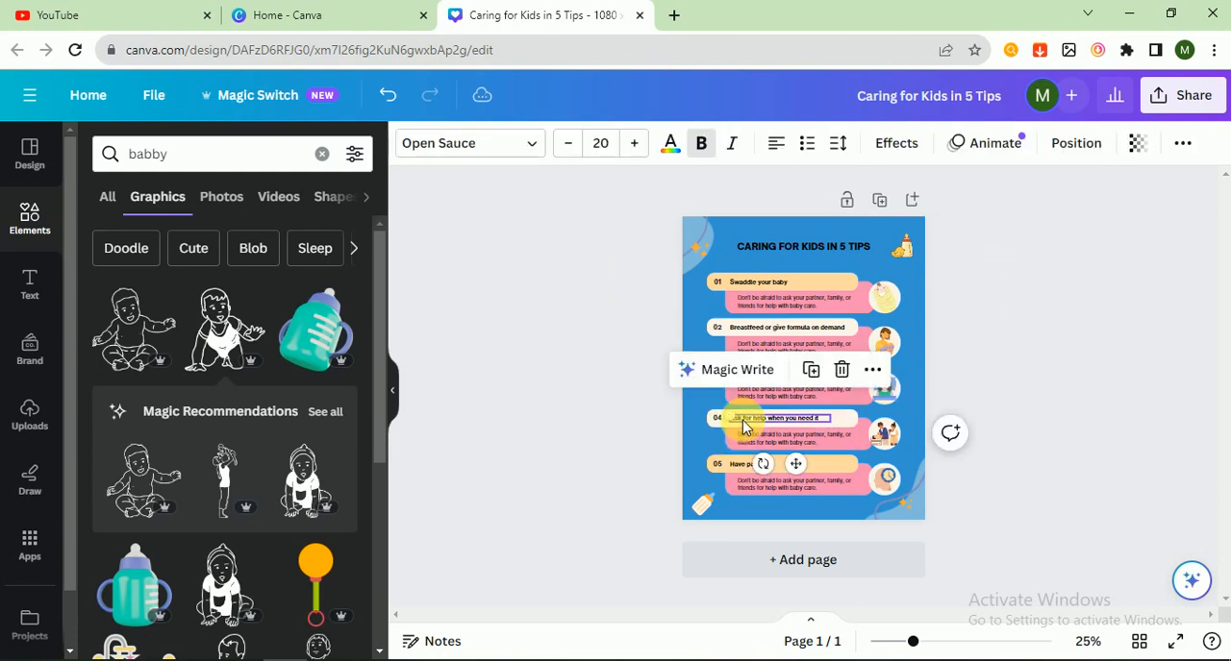
{"action": "left_click", "coordinate": [742, 429]}
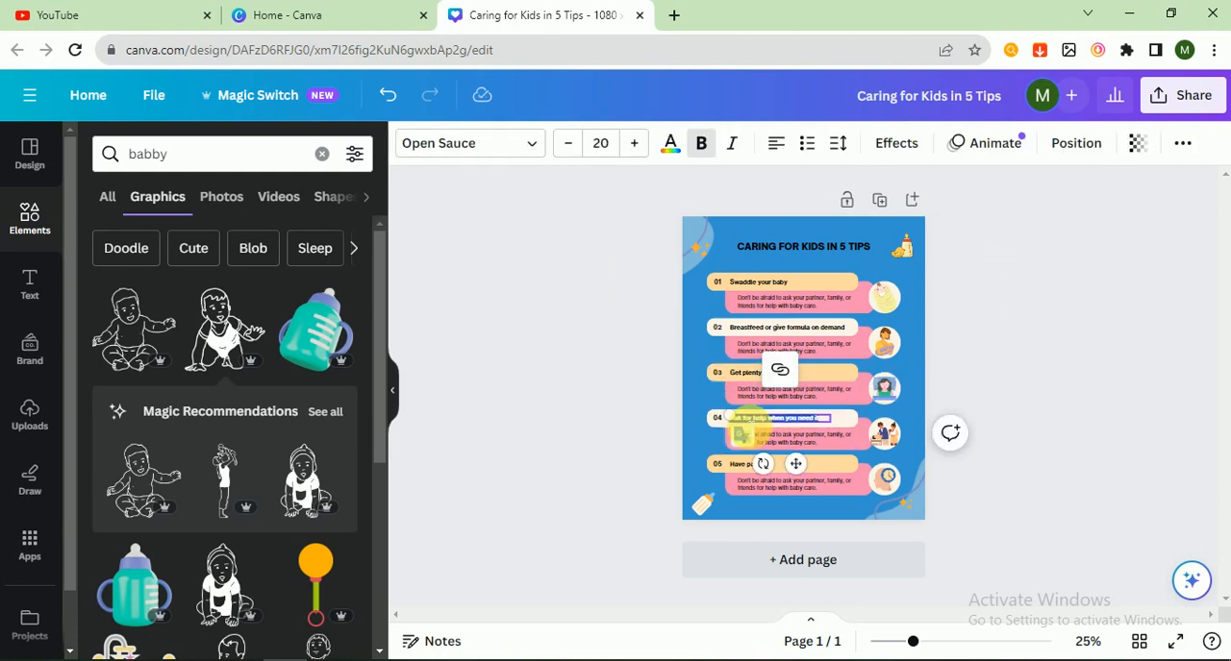
{"action": "type", "text": "a"}
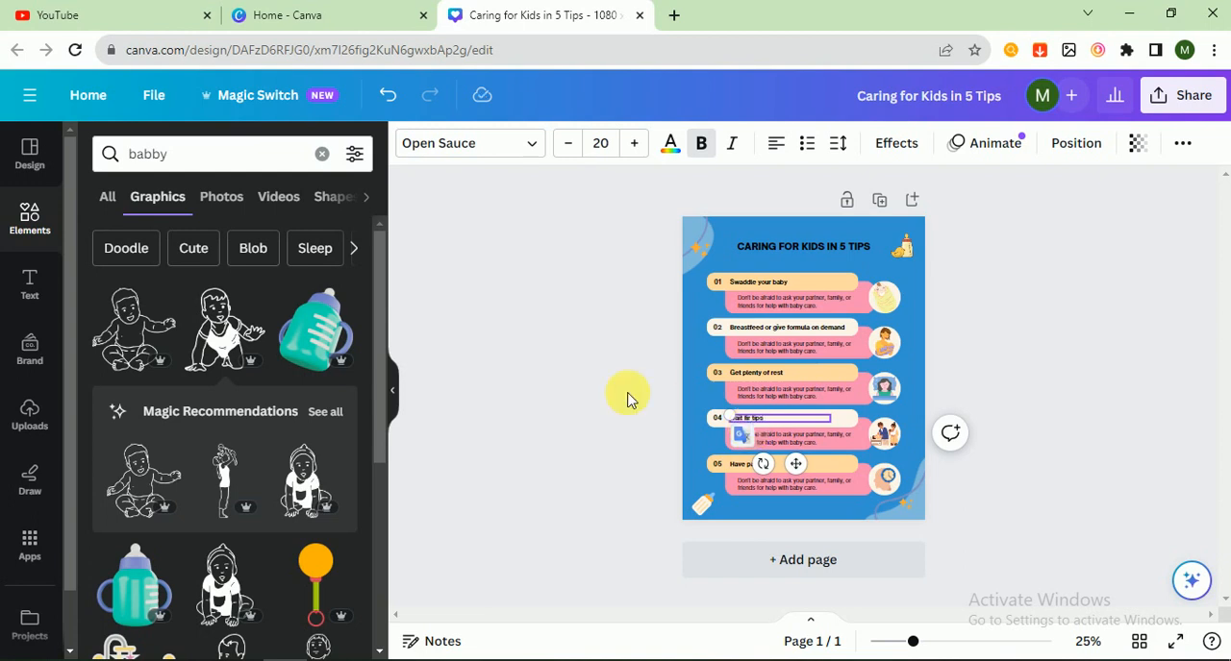
{"action": "left_click", "coordinate": [583, 392]}
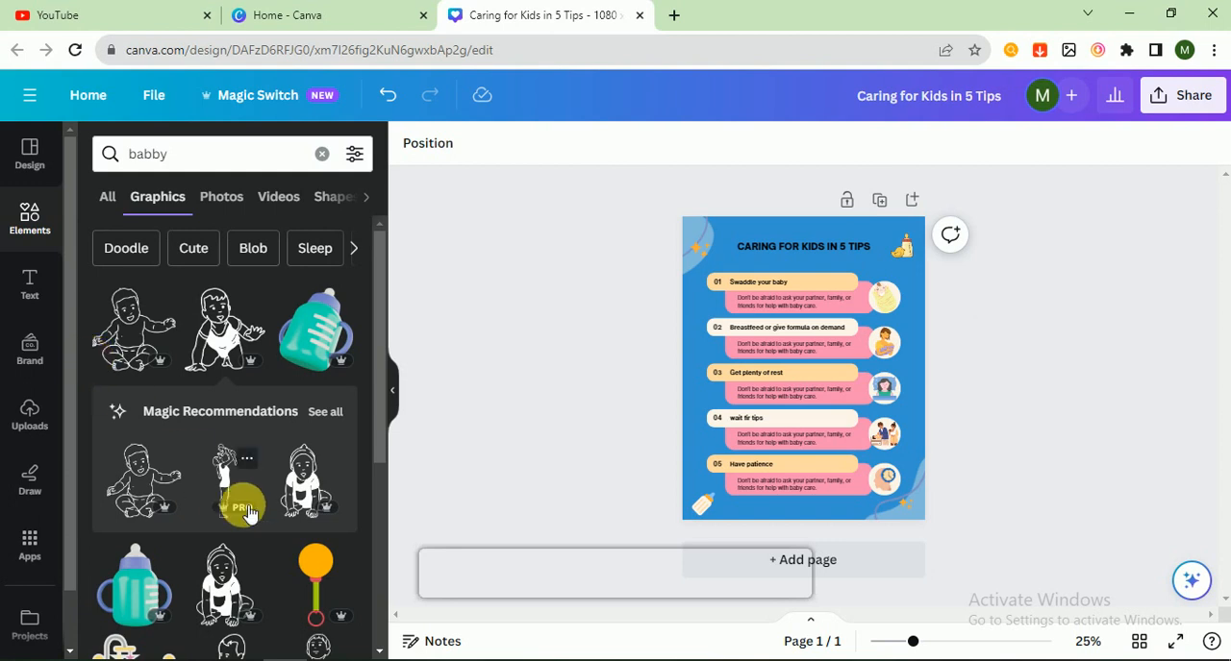
{"action": "left_click_drag", "start_coordinate": [385, 433], "coordinate": [401, 303]}
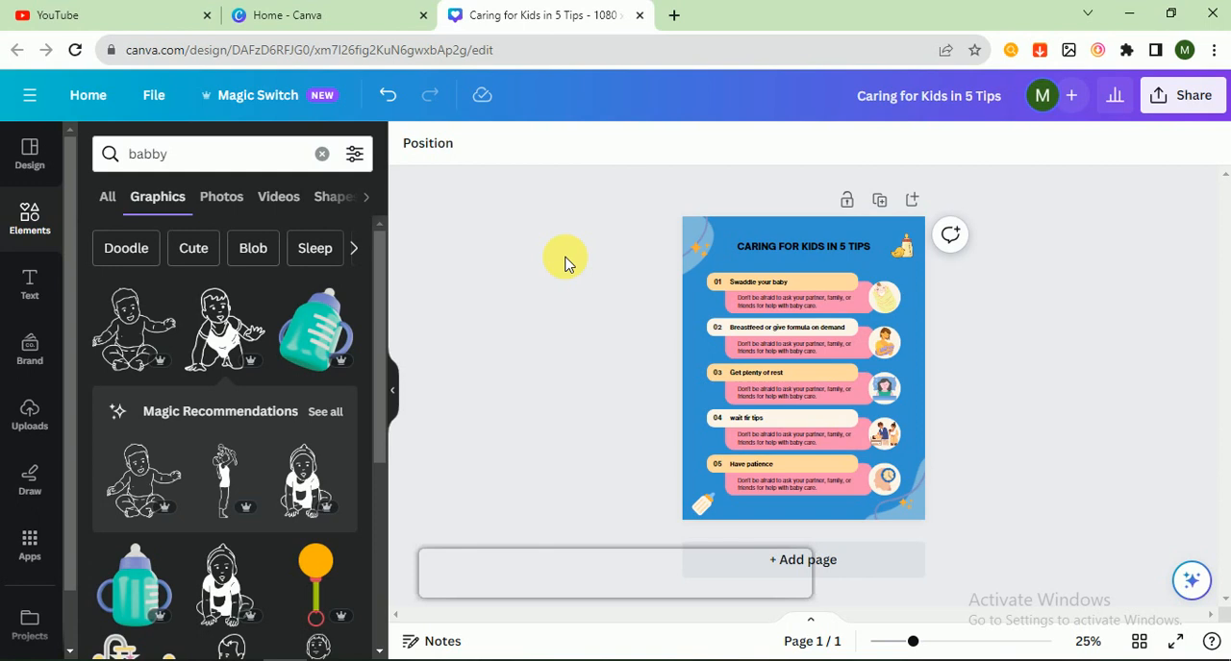
- Switch to YouTube and search for "iron tech"
{"action": "left_click", "coordinate": [85, 9]}
{"action": "left_click", "coordinate": [498, 99]}
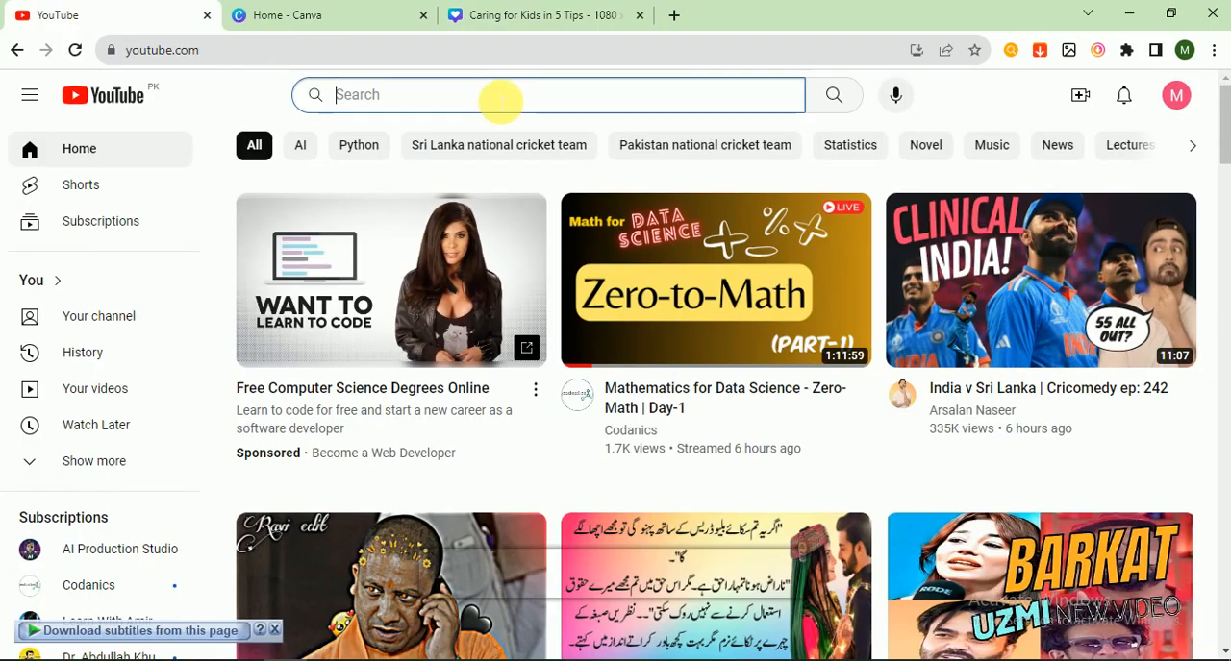
{"action": "type", "text": "iron t"}
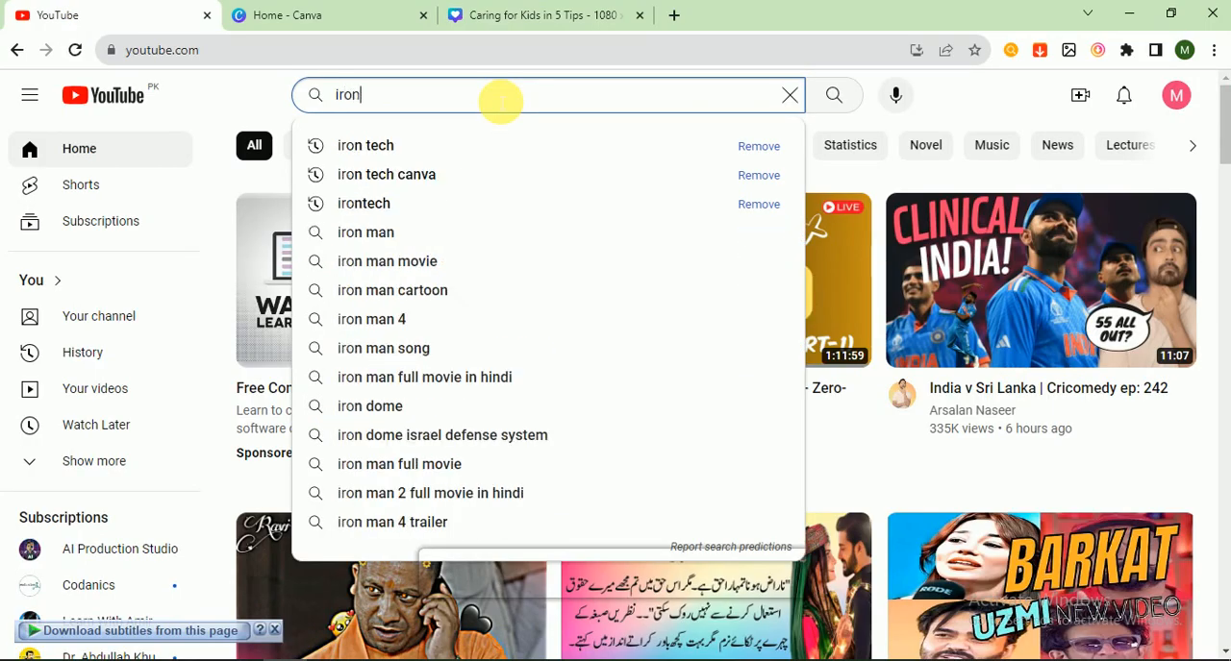
{"action": "type", "text": "ech"}
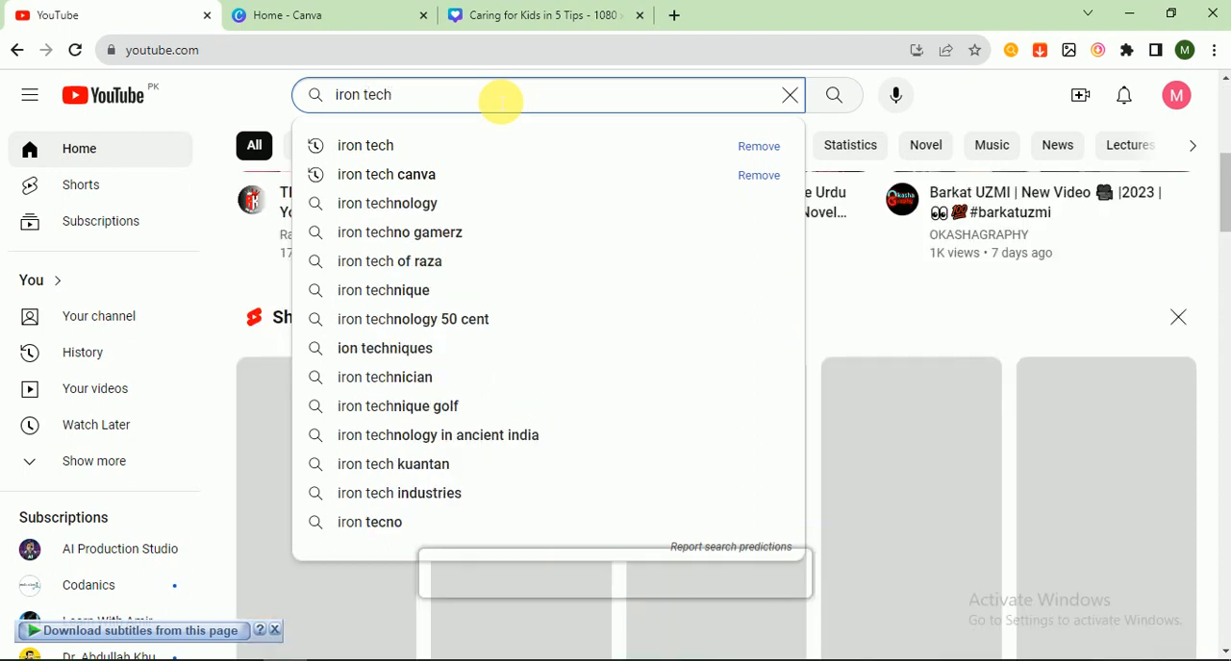
{"action": "key", "text": "Return"}
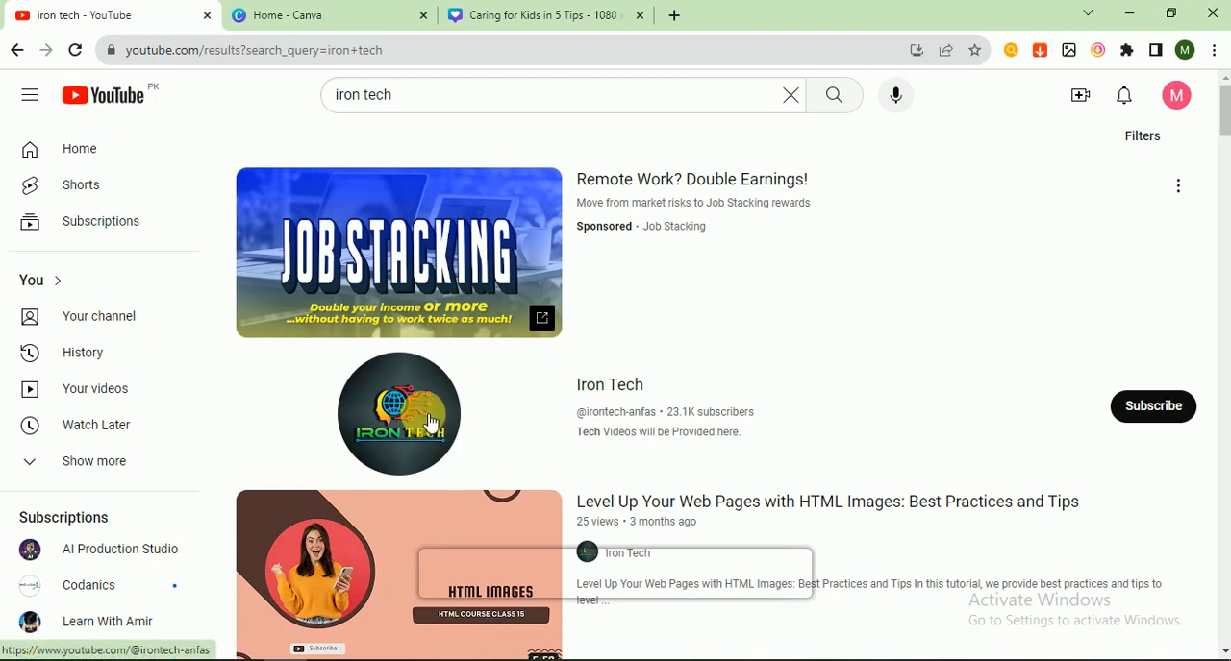
- Open the Iron Tech channel, look through its created playlists, and return to the Canva design
{"action": "left_click", "coordinate": [420, 419]}
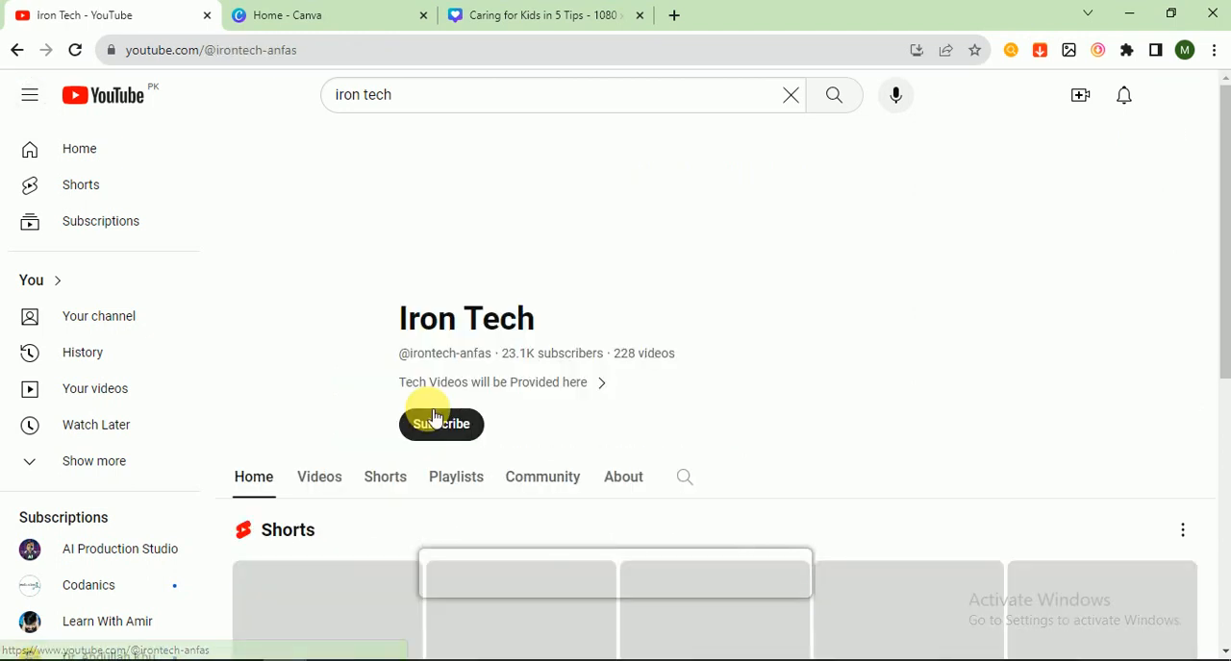
{"action": "left_click", "coordinate": [449, 468]}
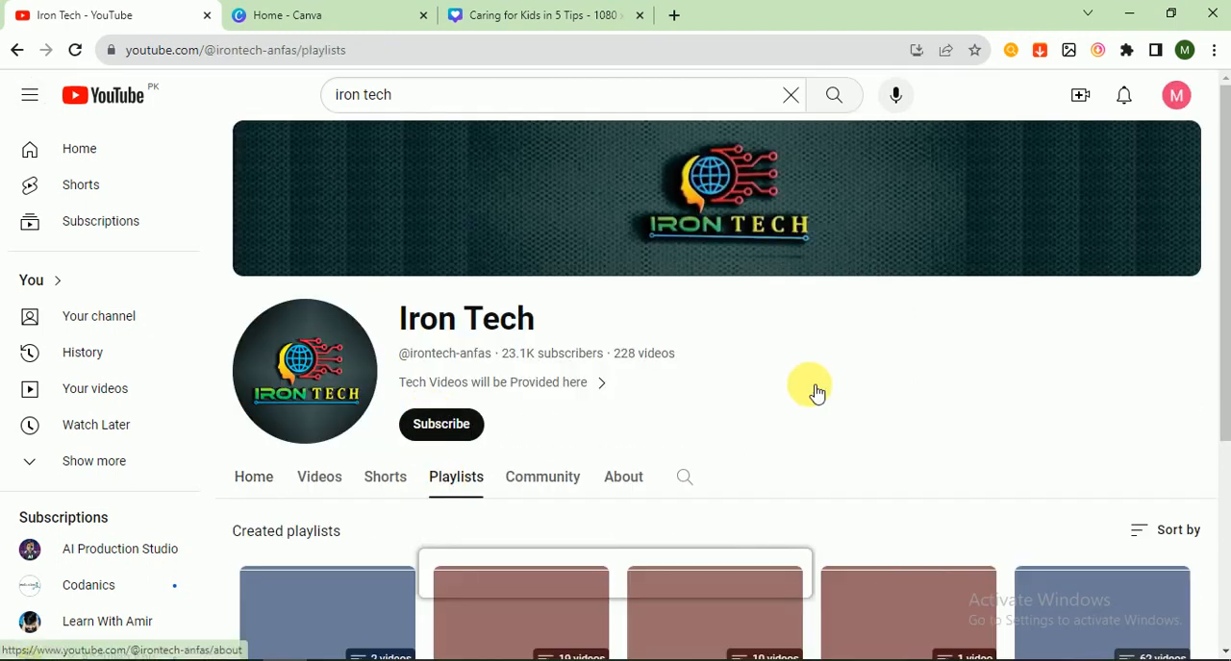
{"action": "left_click_drag", "start_coordinate": [1217, 235], "coordinate": [1219, 467]}
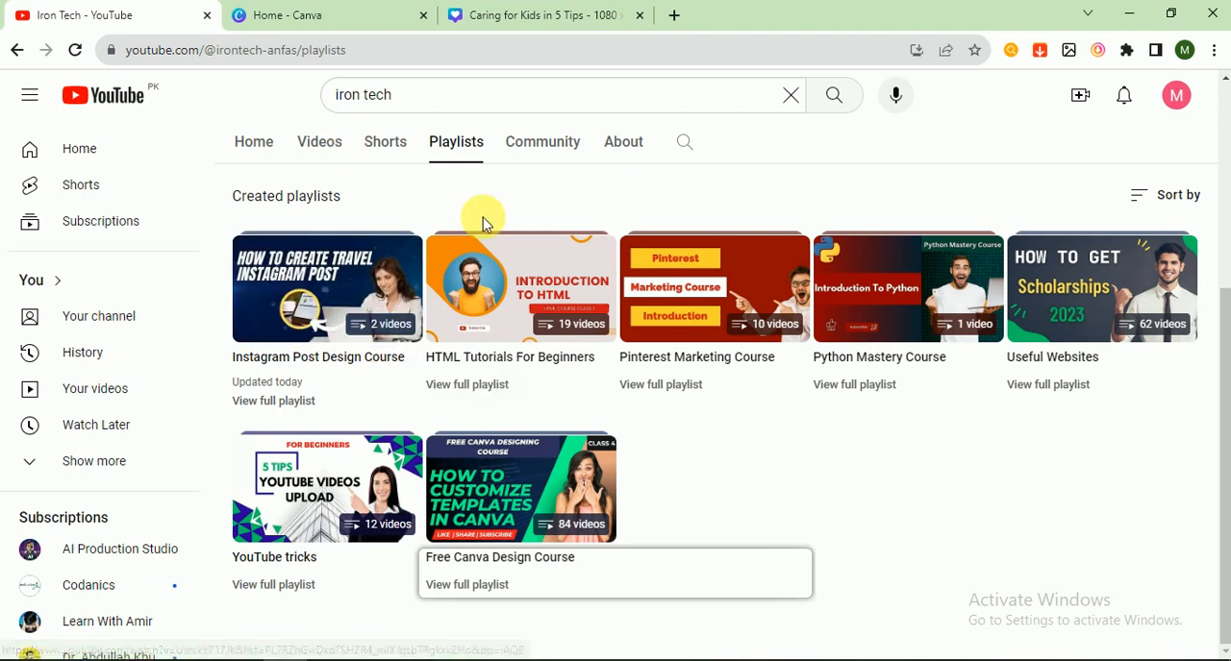
{"action": "left_click", "coordinate": [543, 17]}
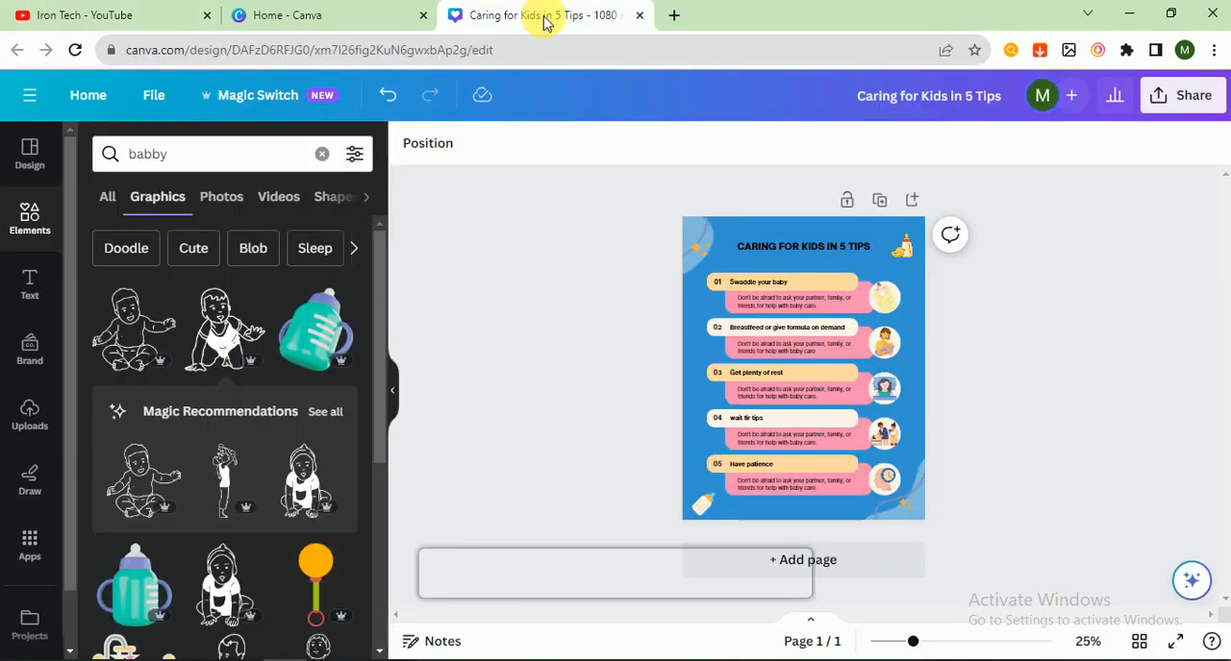